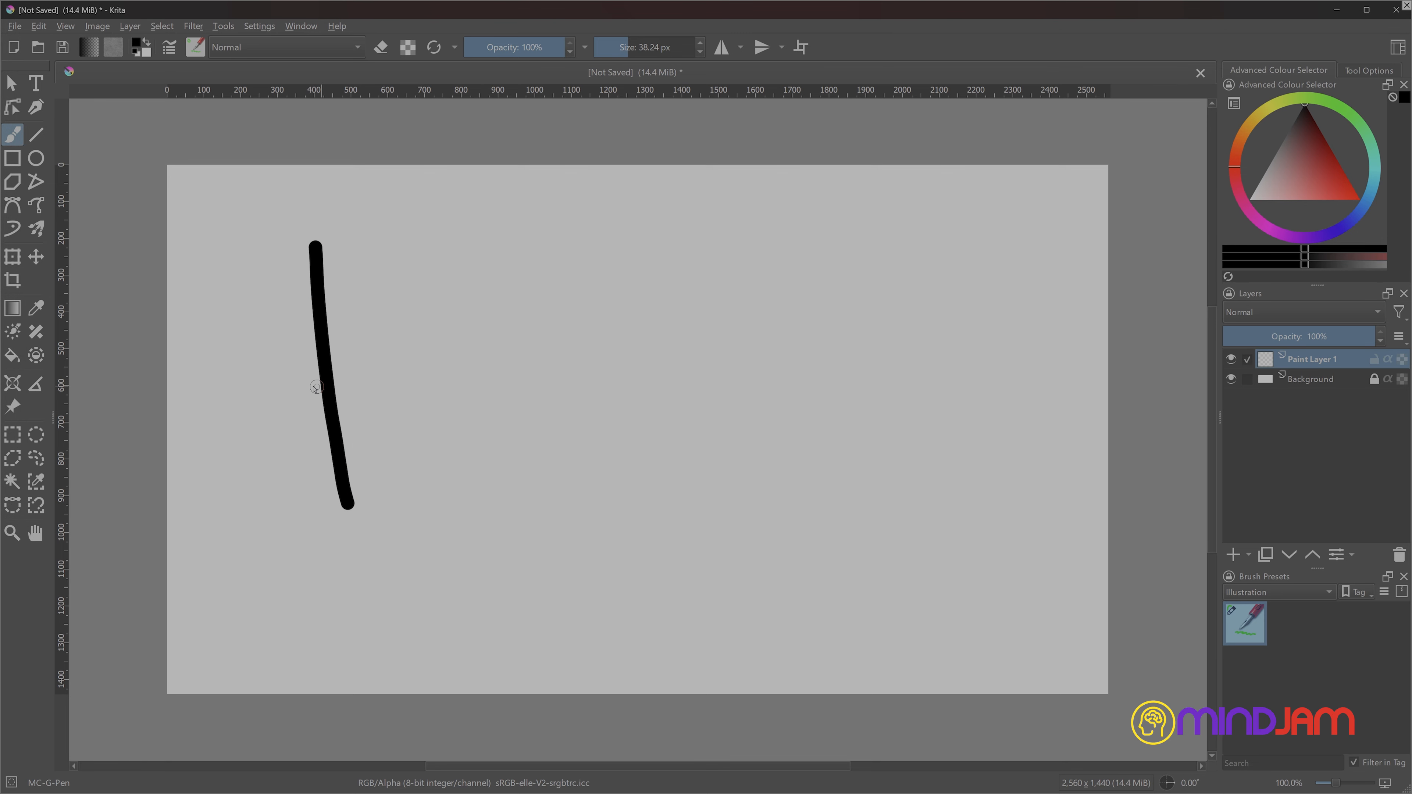
Paint freehand black brush strokes and dots across the canvas on Paint Layer 1, and clear the layer
drag(303, 387, 475, 347)
drag(456, 231, 498, 501)
drag(531, 295, 595, 492)
drag(486, 315, 583, 256)
drag(551, 528, 692, 456)
drag(810, 228, 816, 392)
click(801, 454)
click(916, 316)
click(980, 320)
mouse_move(872, 340)
mouse_down()
mouse_move(1044, 351)
mouse_move(983, 316)
mouse_move(916, 316)
mouse_up()
mouse_move(957, 403)
mouse_down()
mouse_move(1015, 395)
mouse_move(994, 423)
mouse_up()
key(Delete)
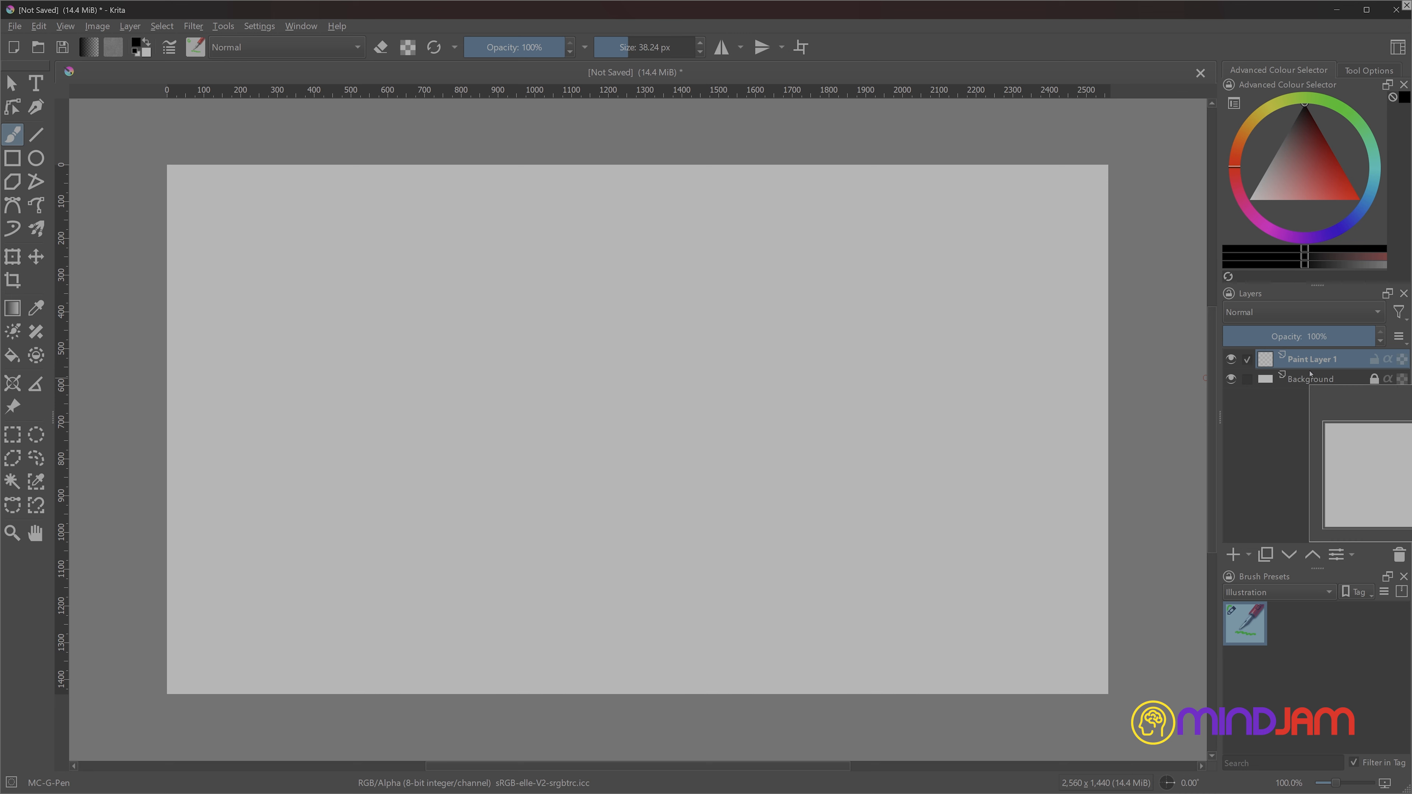
Draw a straight black line about 890 px long, sloping gently down across the upper canvas, at a brush size of 27.67 px
click(36, 134)
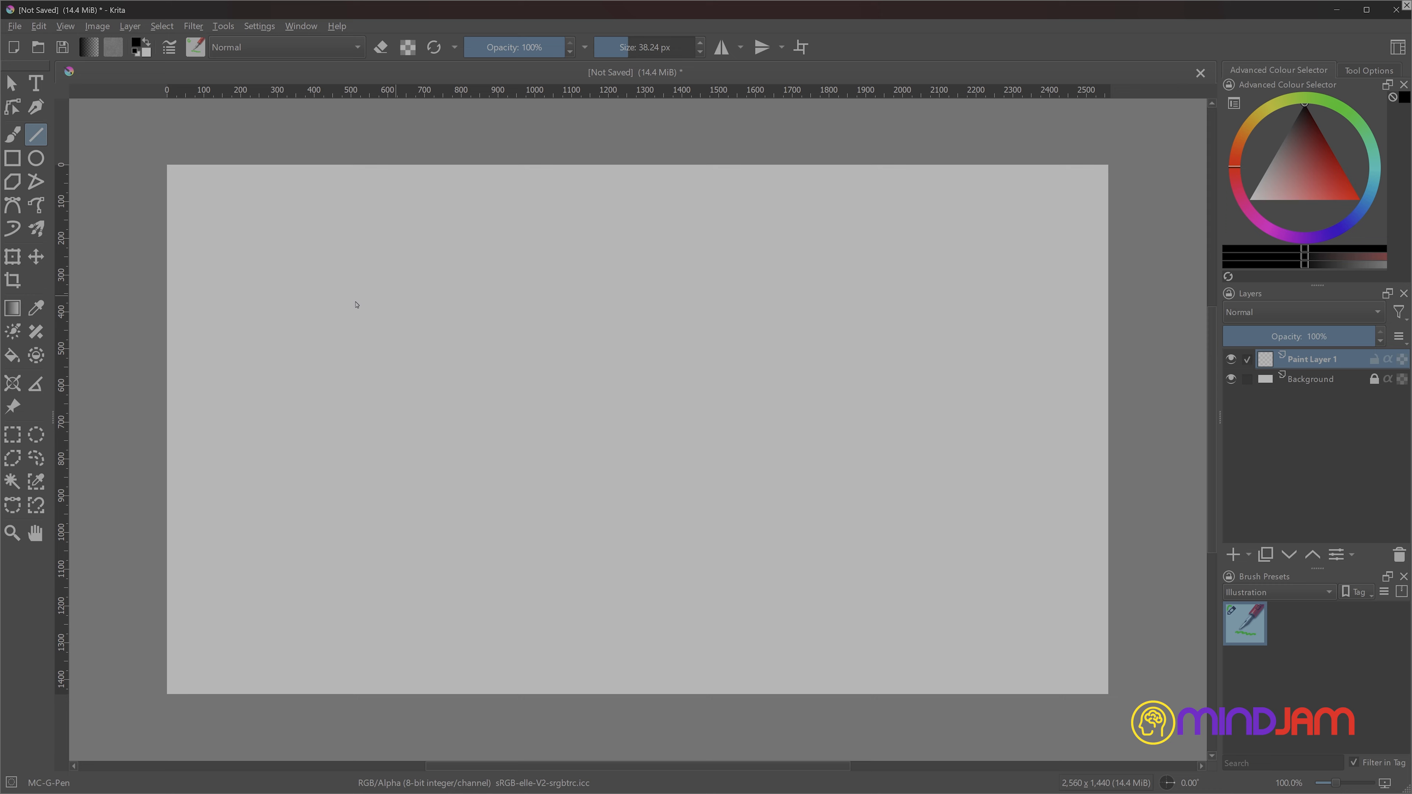
key(b)
key(v)
drag(362, 266, 690, 332)
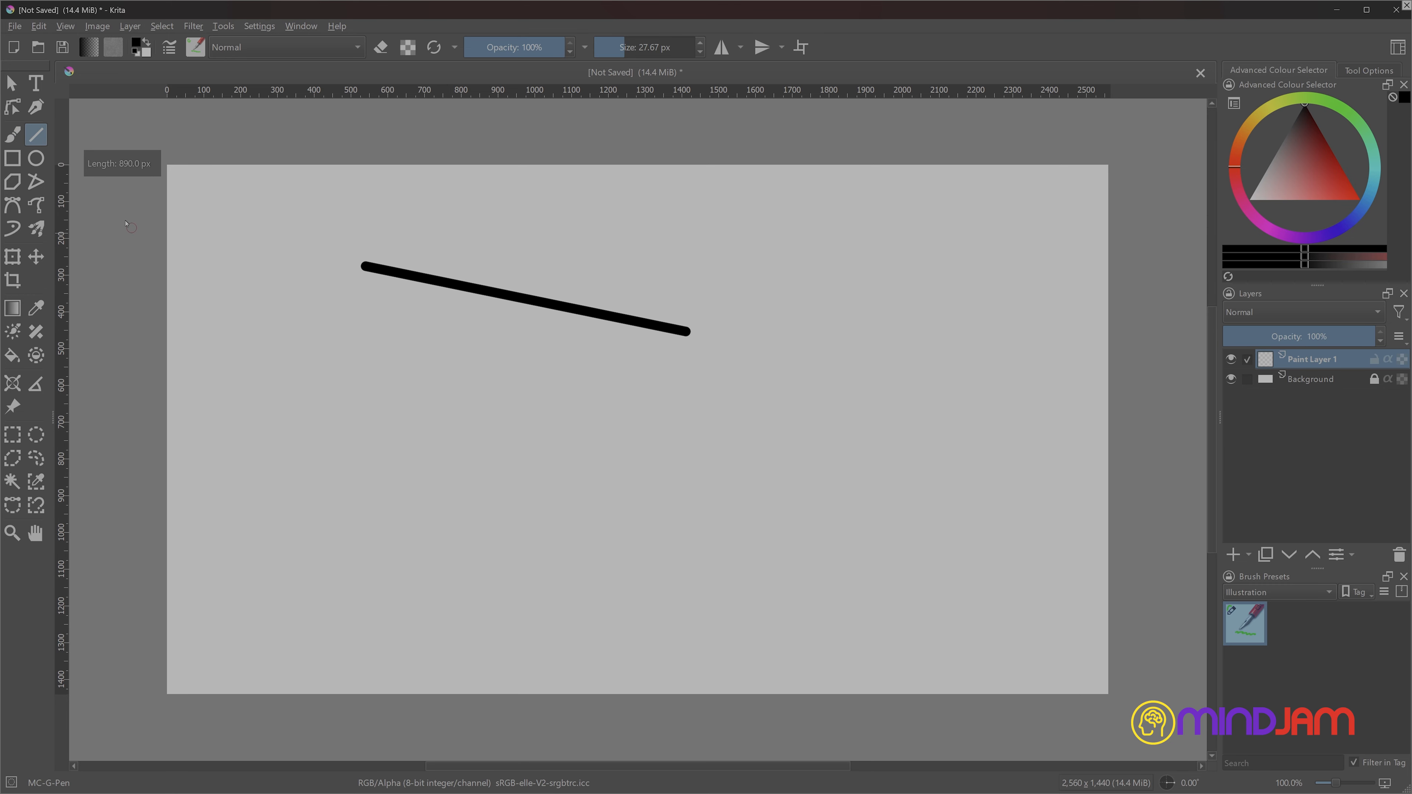
Draw a rectangle about 468 by 368 px below the line's left end and a circle about 304 by 294 px right of the line
click(12, 158)
drag(246, 304, 418, 440)
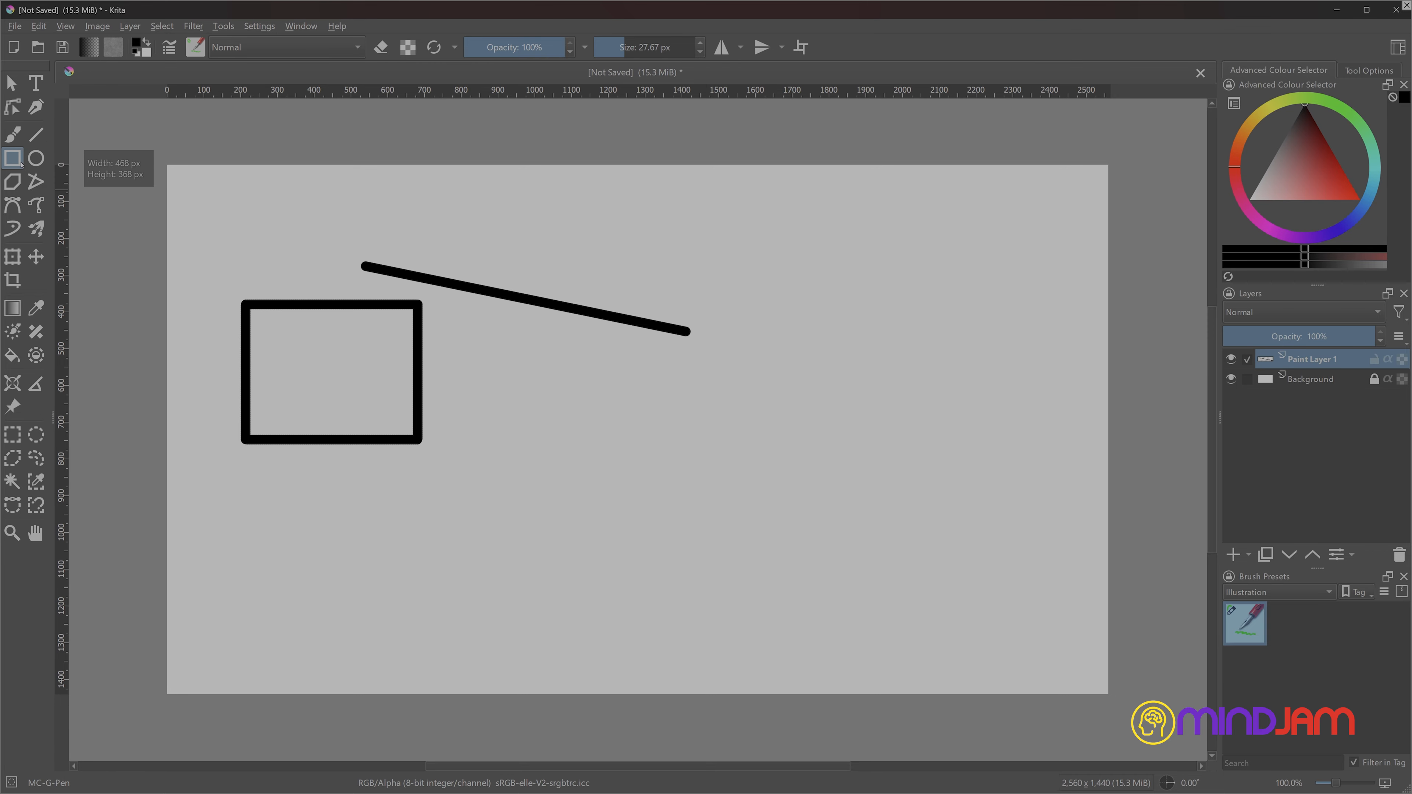
click(36, 158)
drag(778, 244, 895, 359)
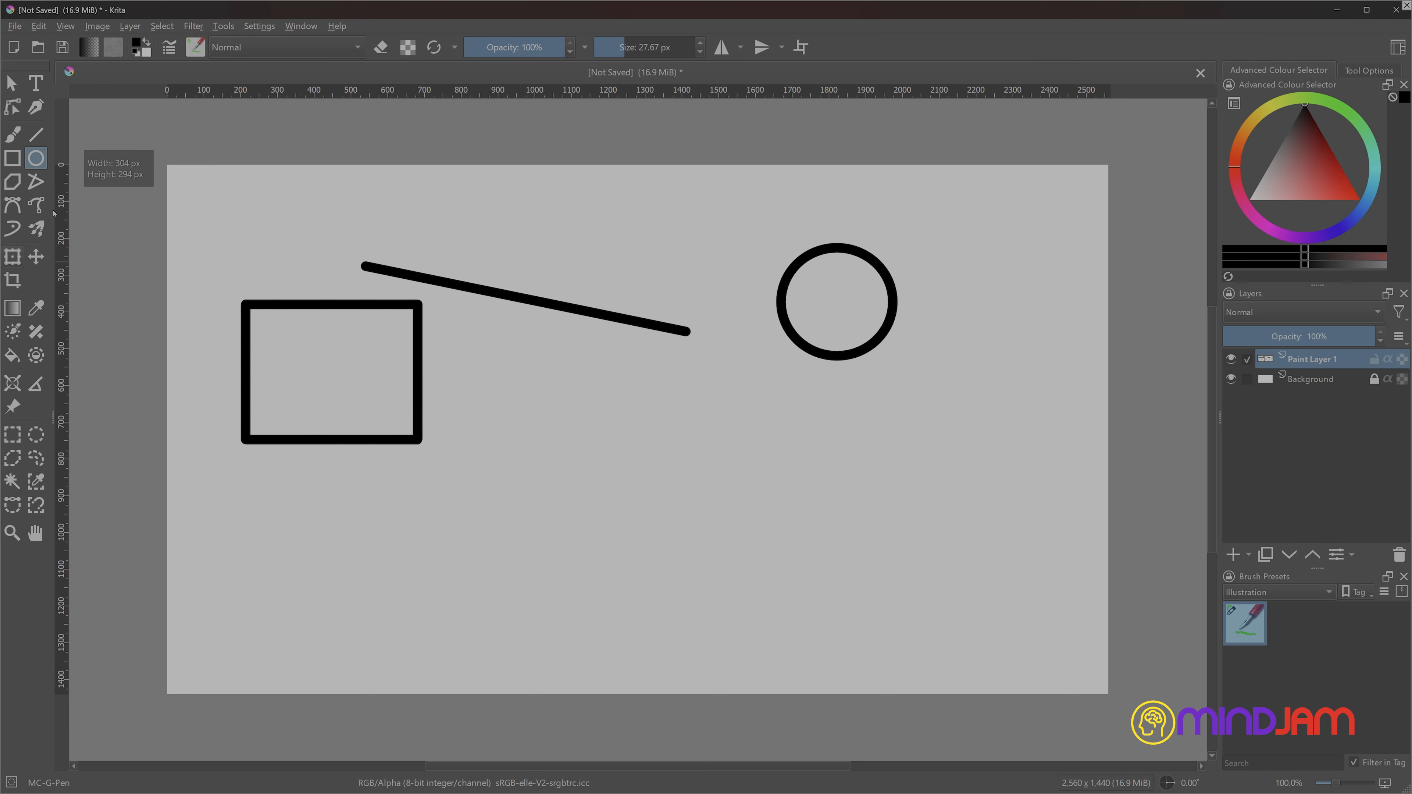
Draw an angular spiral below the circle with the Polyline tool, winding inward from its outer left end
click(36, 181)
click(613, 446)
click(718, 529)
click(814, 504)
click(798, 440)
click(699, 416)
click(695, 456)
click(731, 475)
click(738, 449)
click(713, 440)
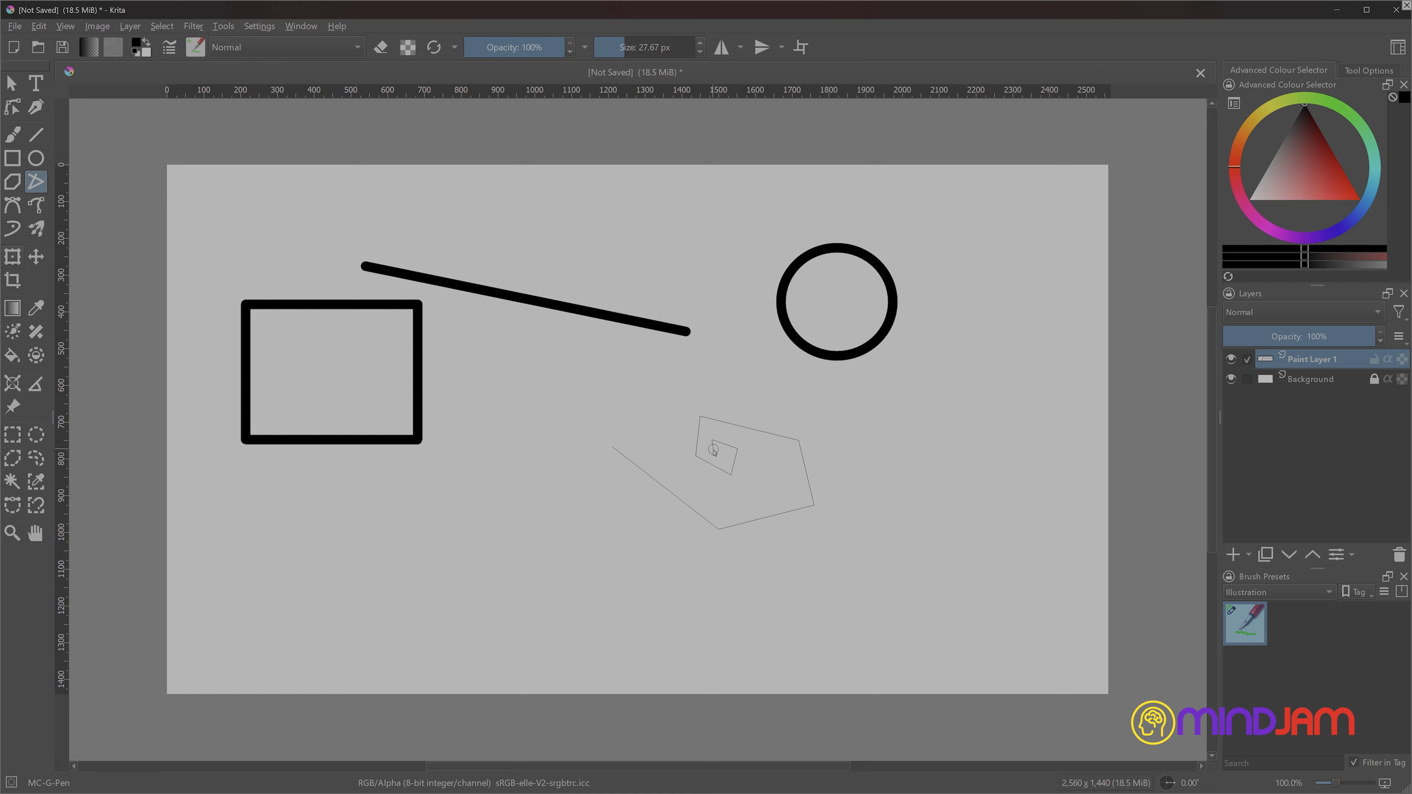
double_click(714, 450)
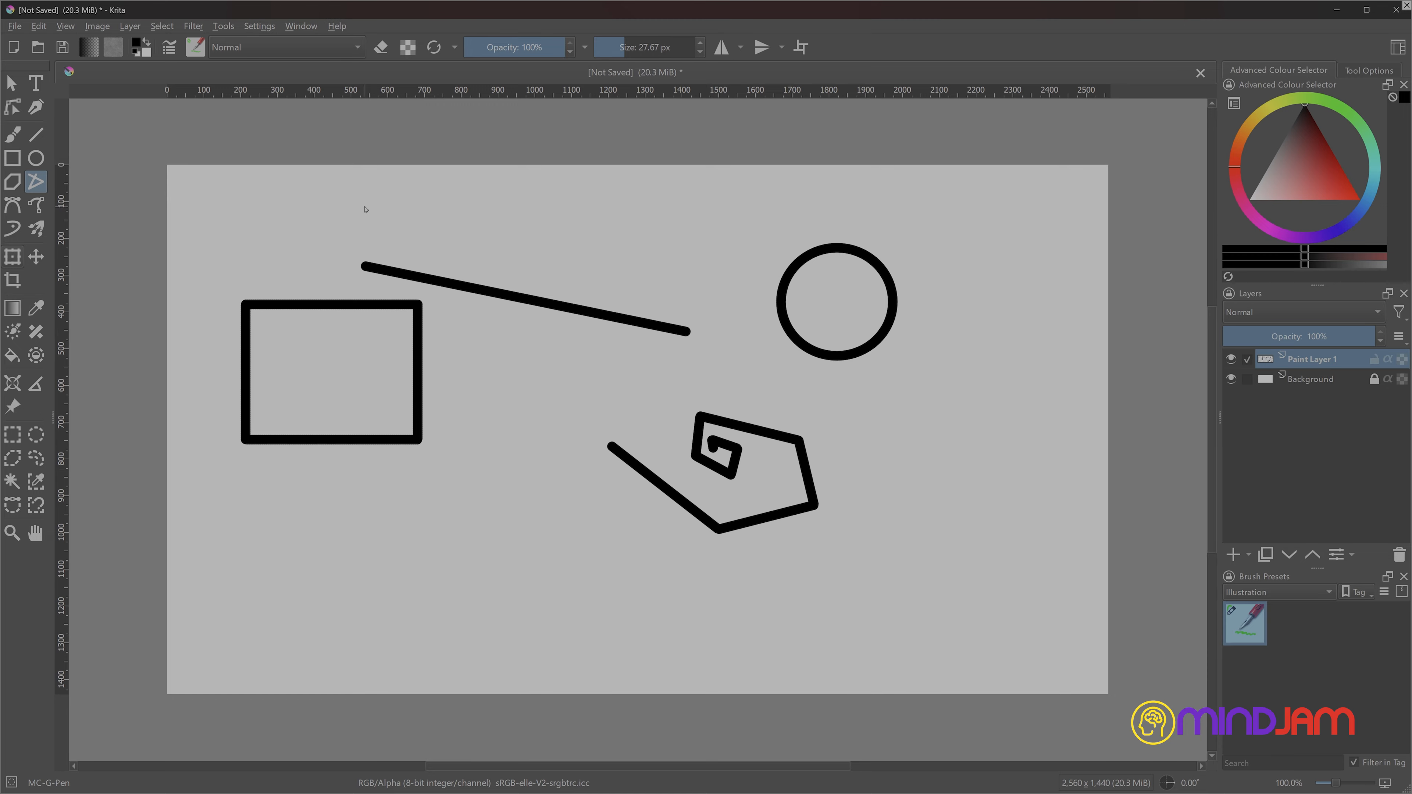
Clear all drawn shapes from Paint Layer 1 and remove the selection
key(ctrl+a)
key(Delete)
key(ctrl+shift+a)
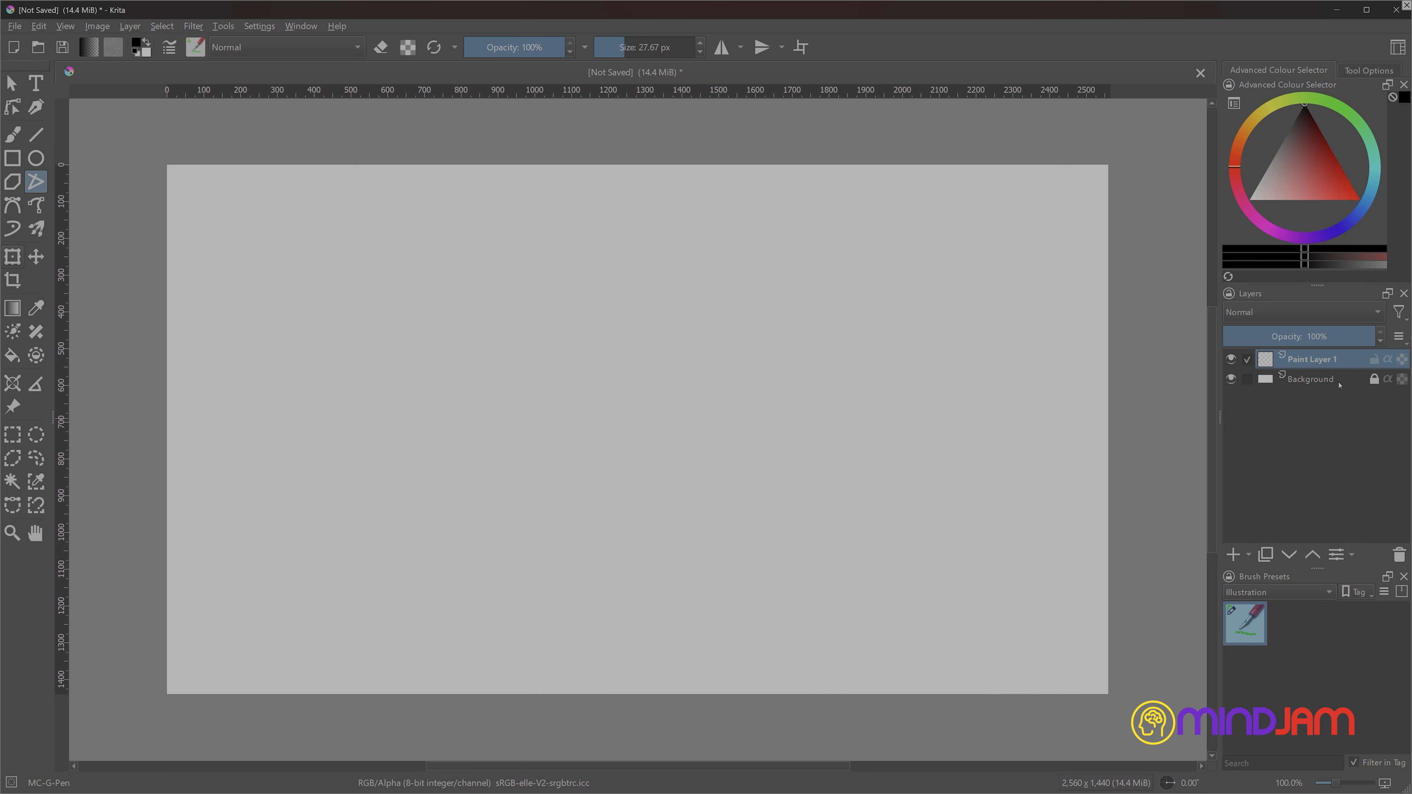
Delete Paint Layer 1 and add a vector layer above the background
click(1399, 555)
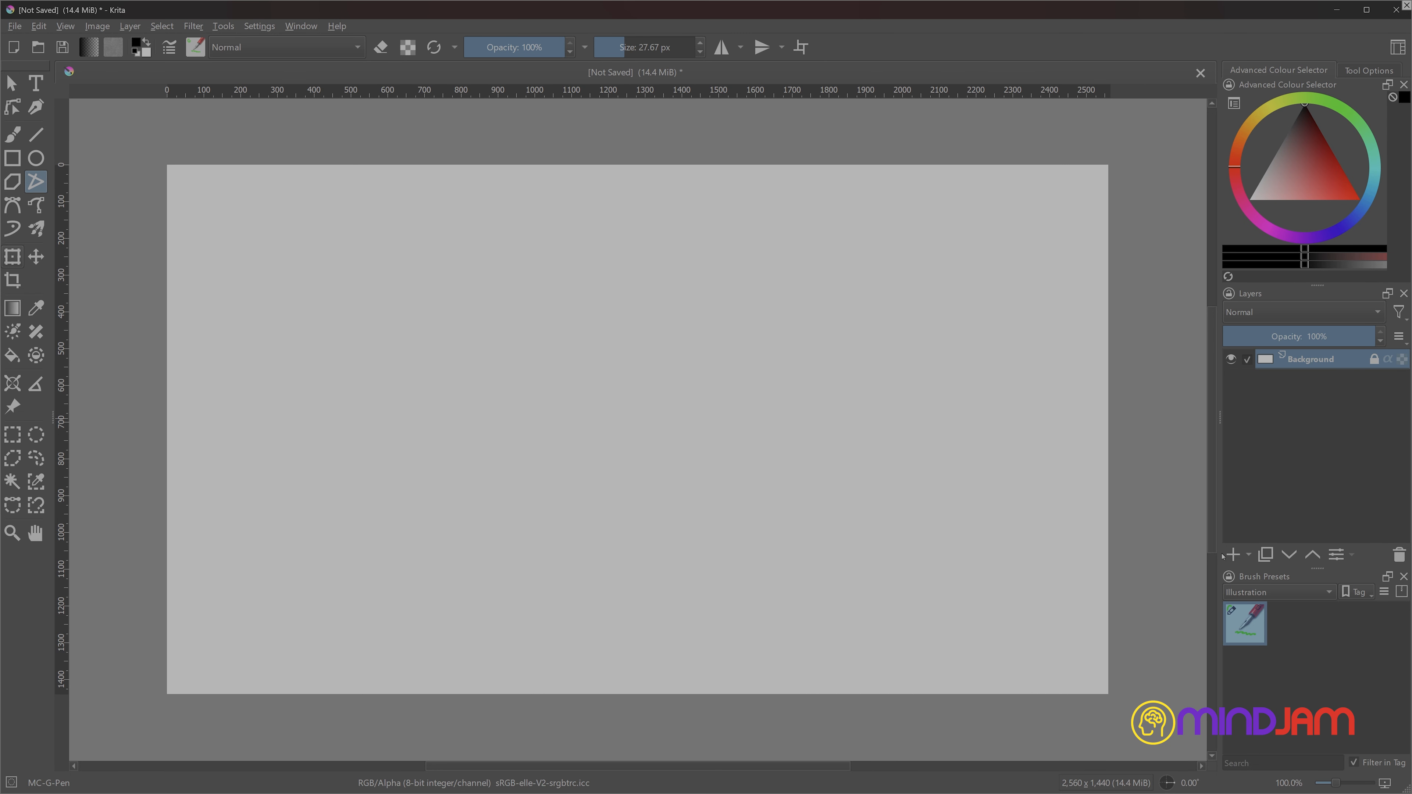
click(1249, 555)
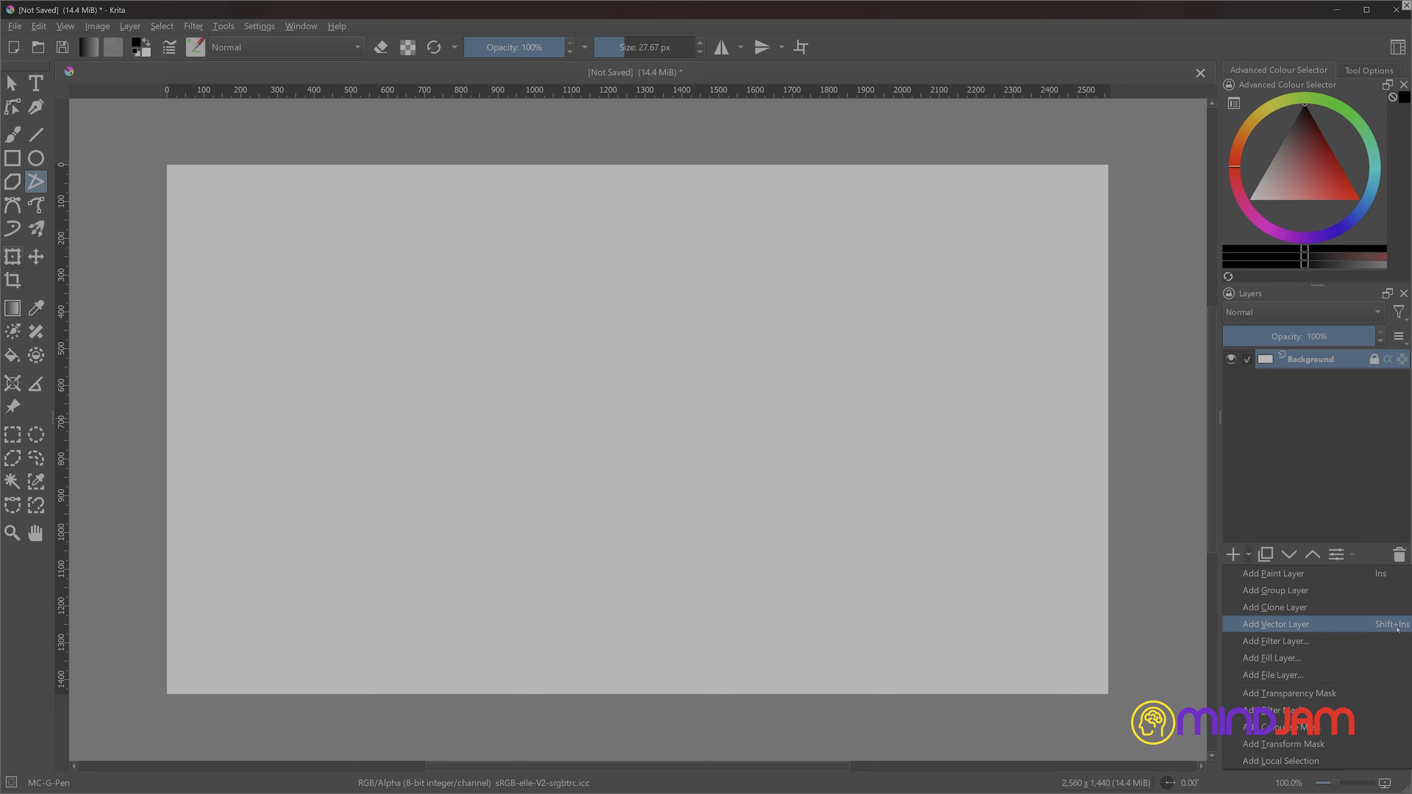
click(1289, 623)
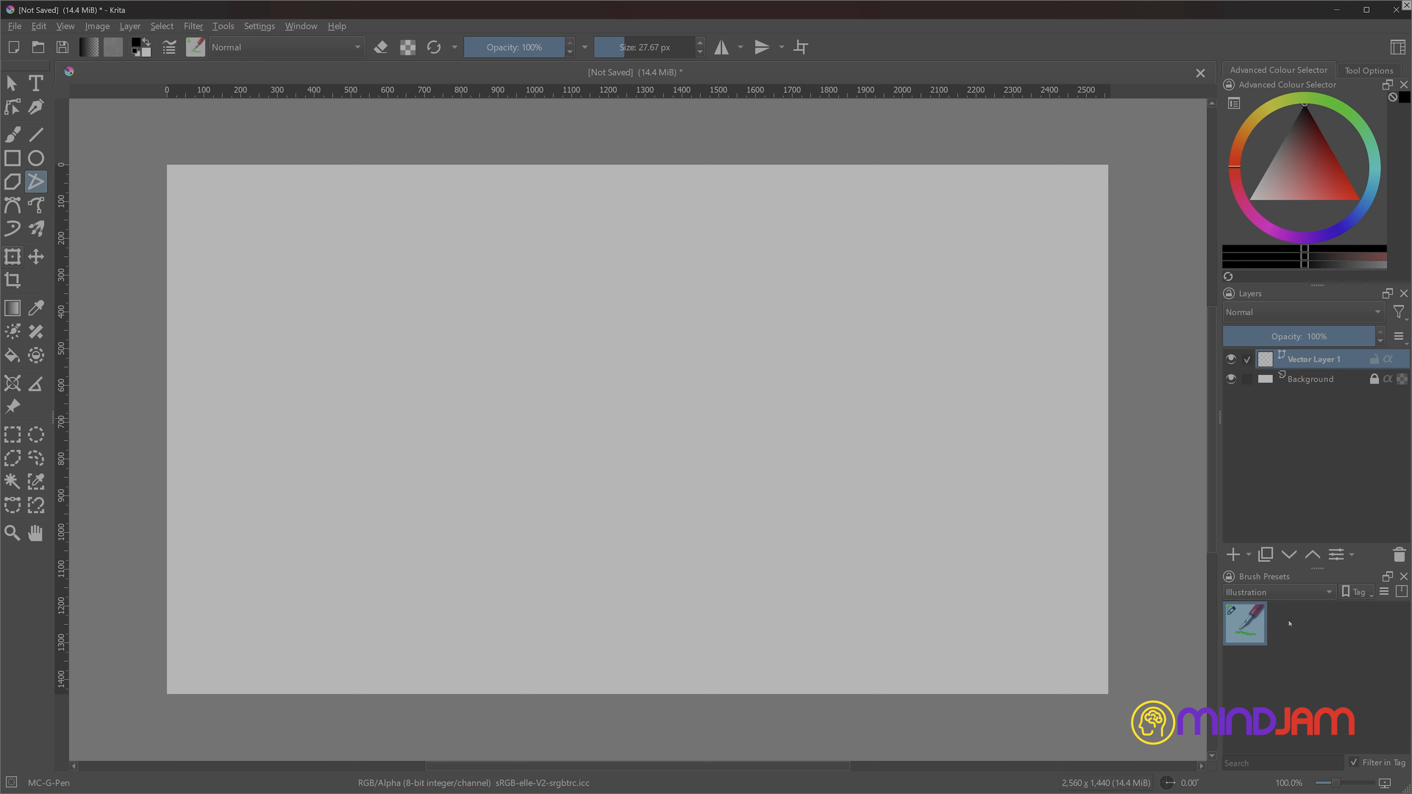
Try the Freehand Brush on the vector layer and examine the brush's smoothing and stabiliser options
key(b)
click(397, 280)
click(1366, 70)
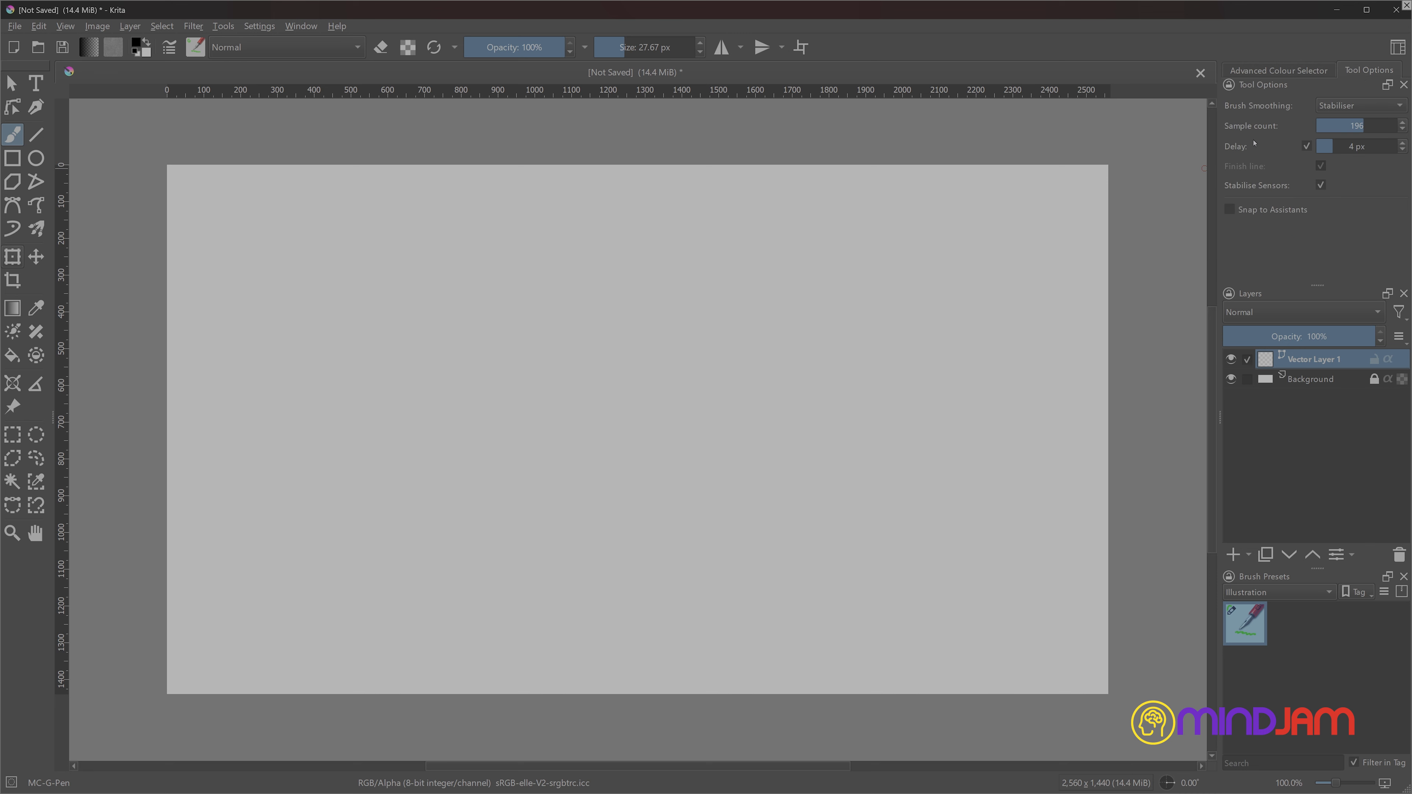
click(1333, 73)
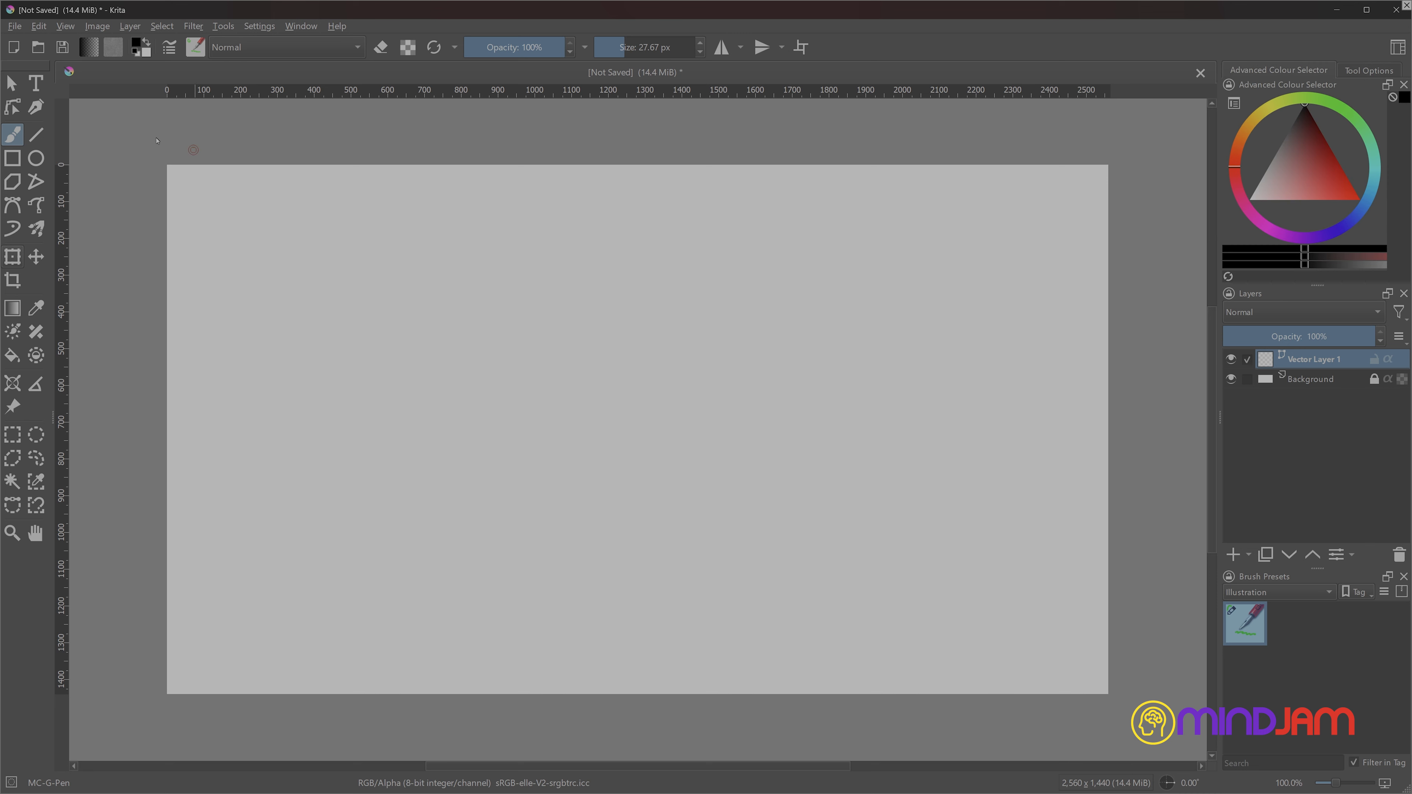
Set the brush size to 91.89 px and the colour to dark red, and draw a thick line sloping down across the canvas
shift+drag(383, 395, 556, 381)
shift+drag(652, 304, 324, 414)
drag(1310, 187, 1345, 178)
click(37, 134)
drag(328, 265, 813, 402)
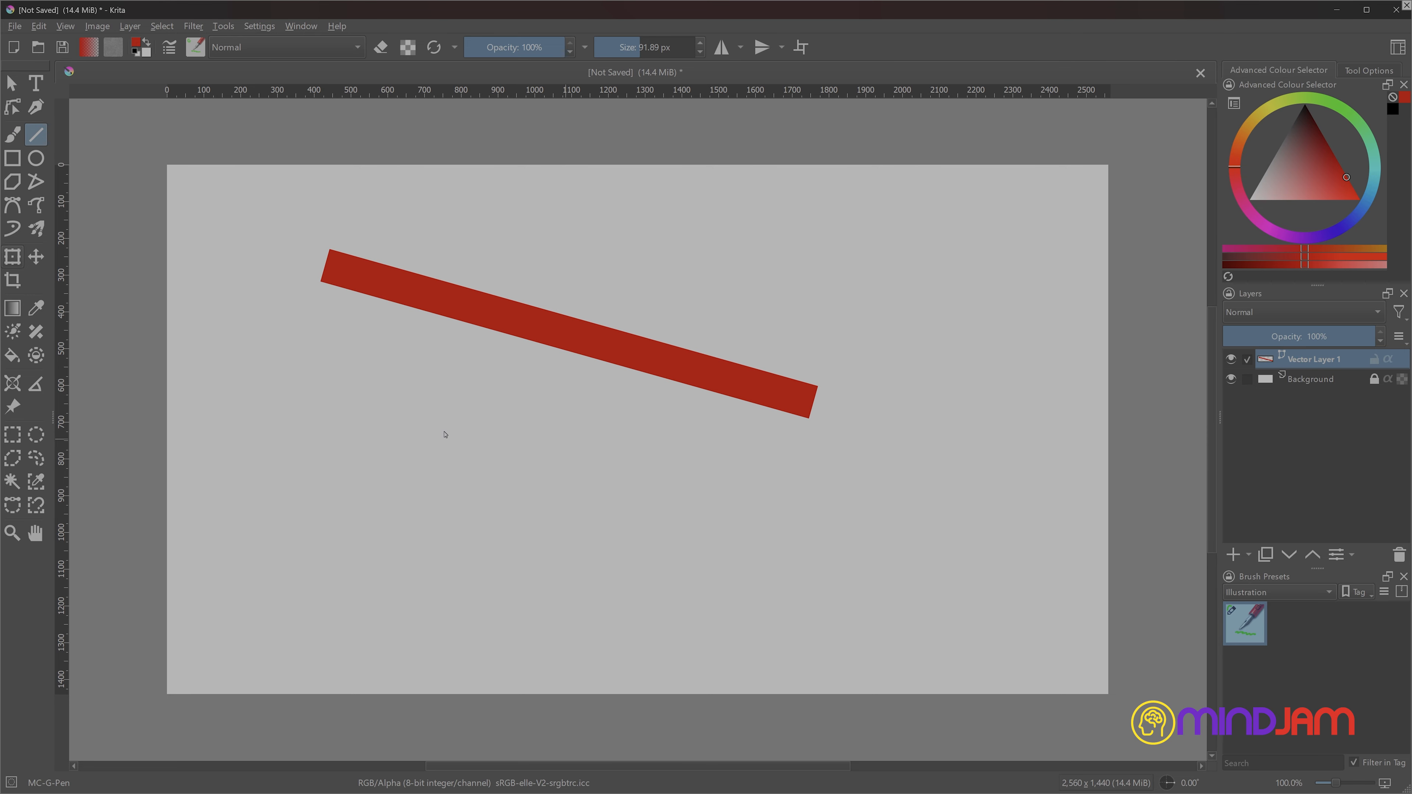
With the brush size at 30.92 px, draw a red line about 1336 px long below the thick one and a parallel black line beneath
click(12, 134)
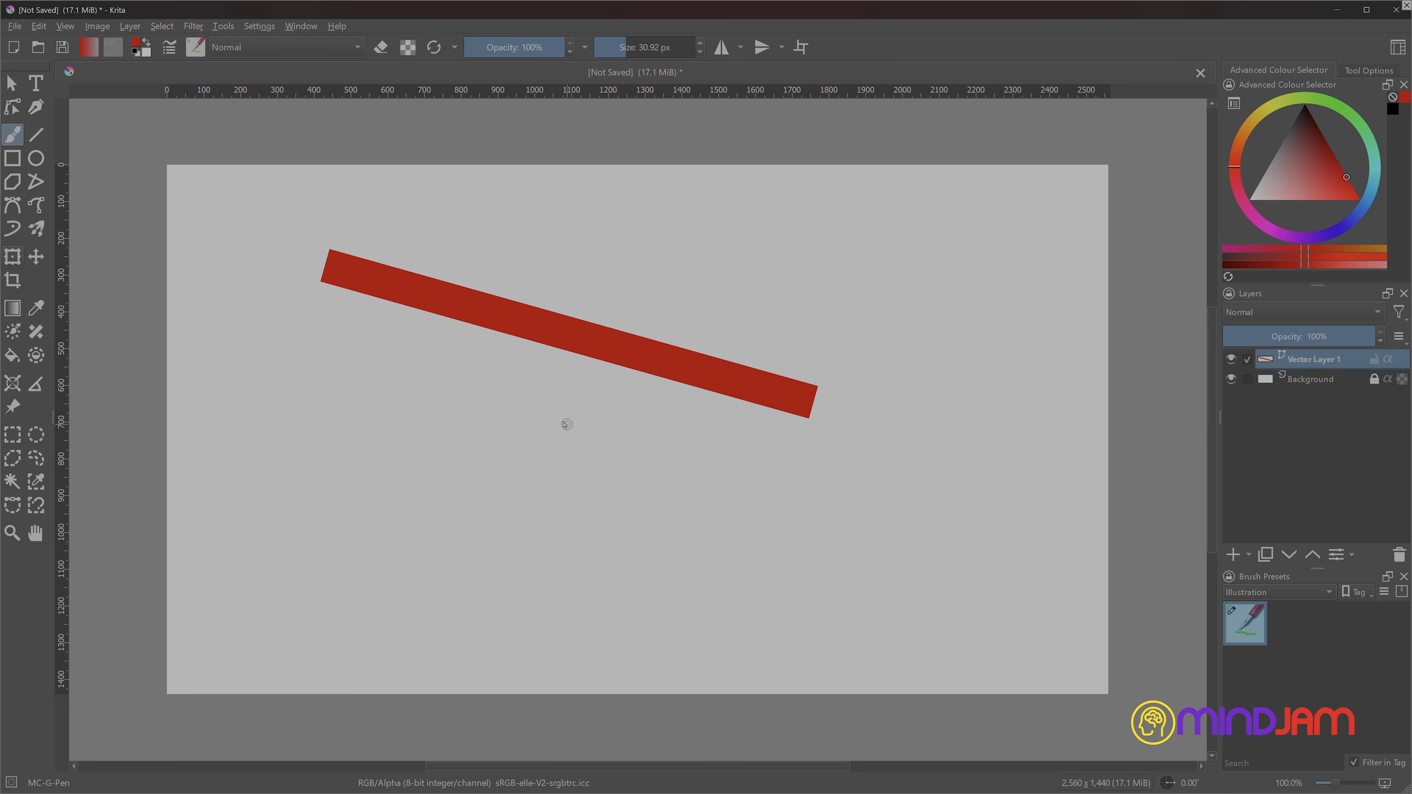
click(37, 133)
mouse_move(310, 333)
mouse_down()
mouse_move(826, 473)
mouse_move(793, 465)
mouse_up()
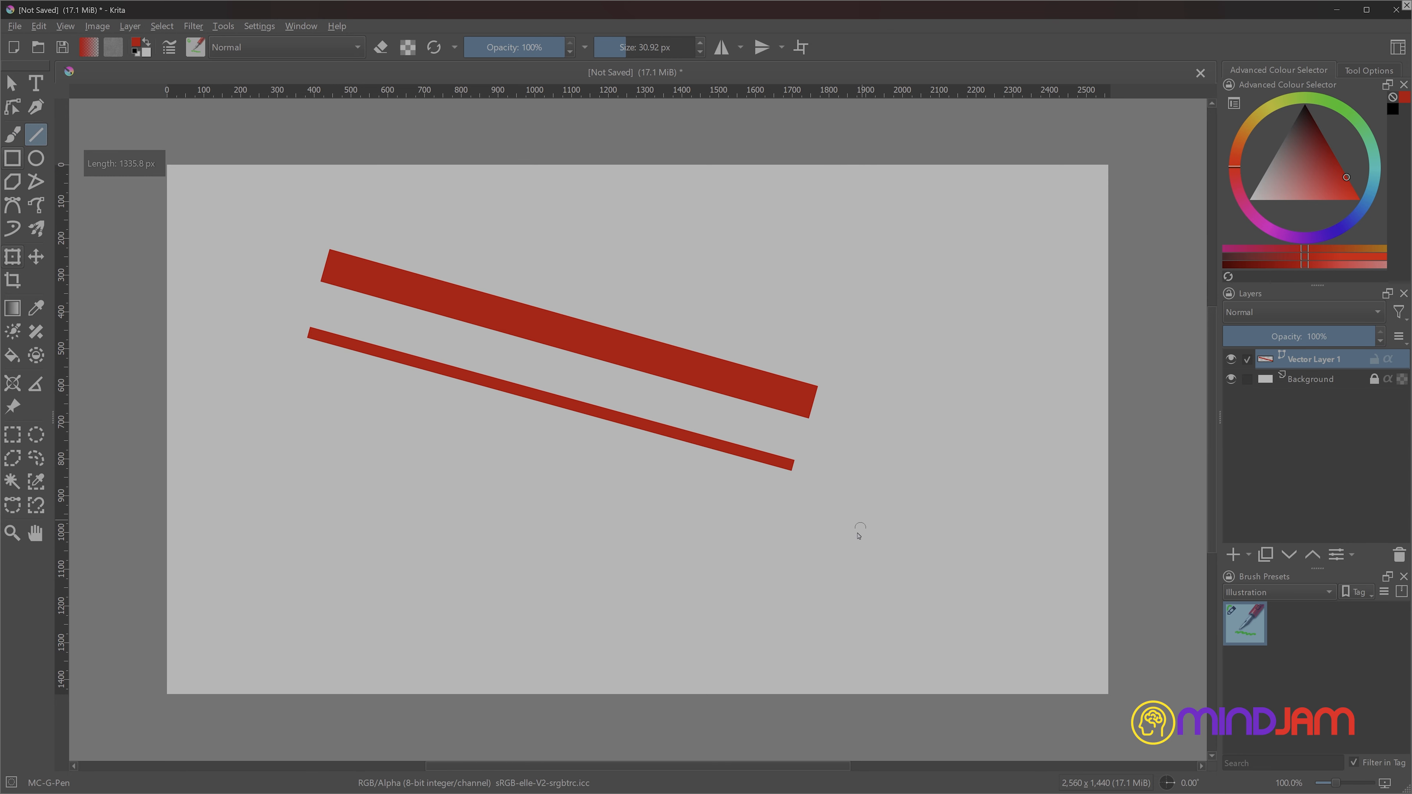
key(x)
drag(268, 423, 752, 555)
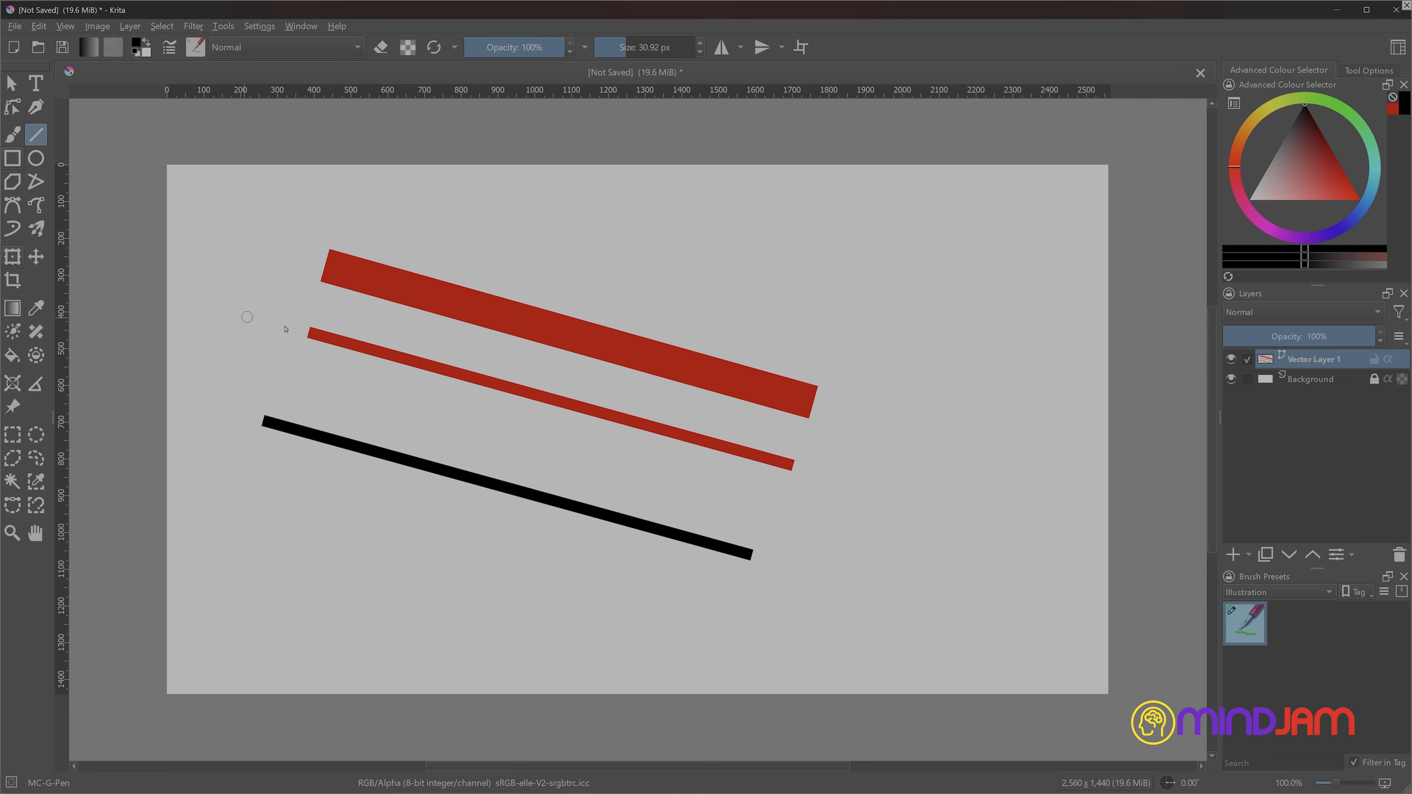
Undo the black line and both red lines
key(ctrl+z)
key(ctrl+z)
key(ctrl+z)
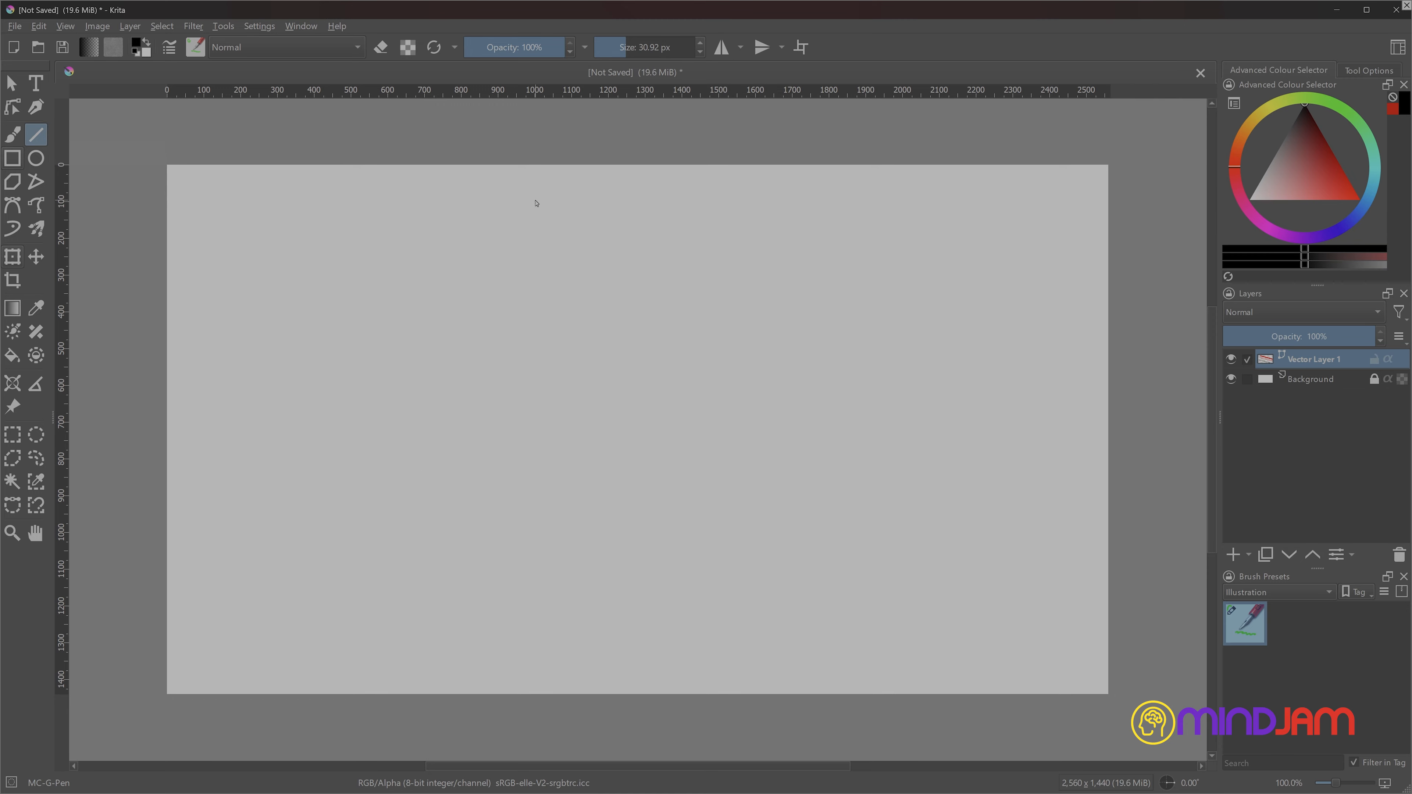
Set the brush size to 22.38 px and draw one long black line across the upper canvas and five shorter lines below it
click(12, 135)
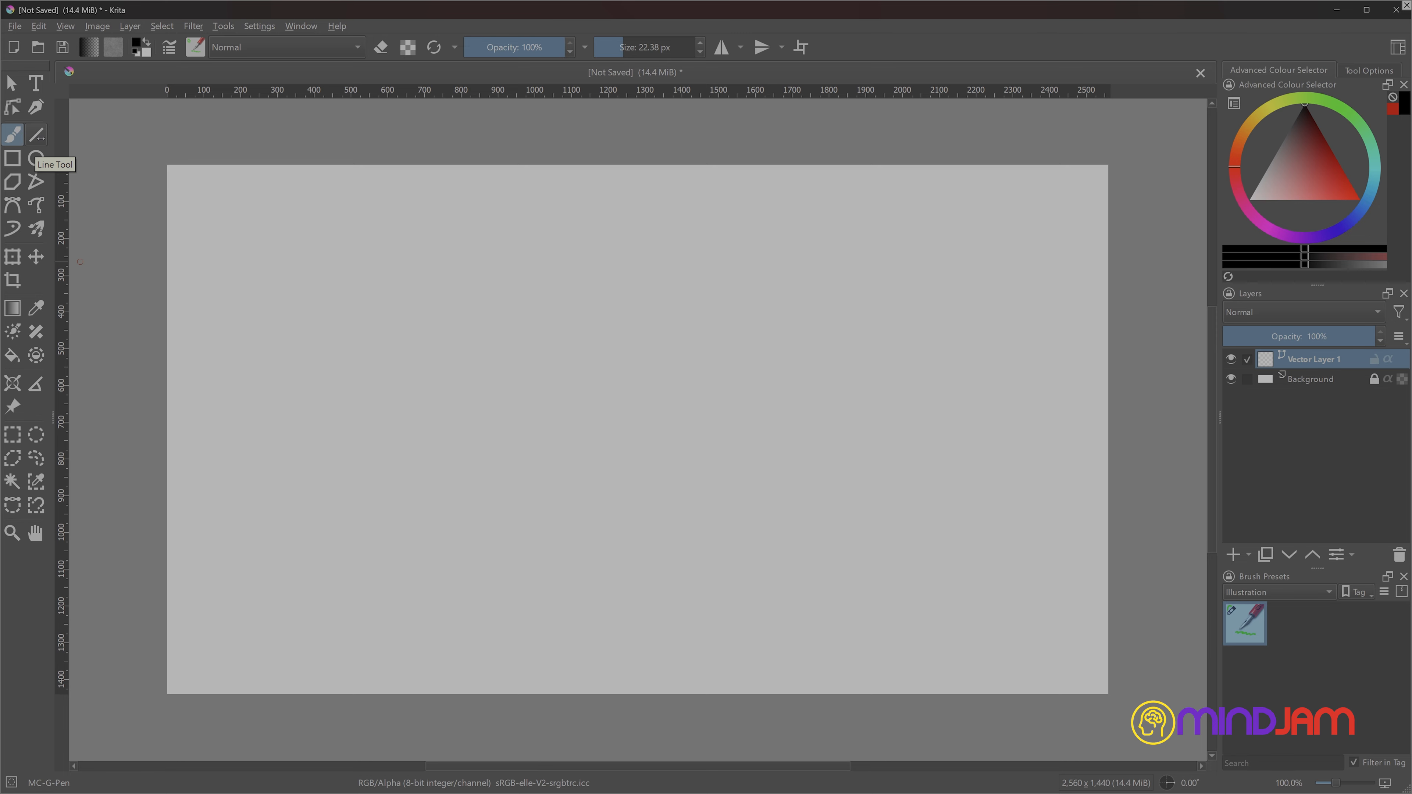
click(40, 138)
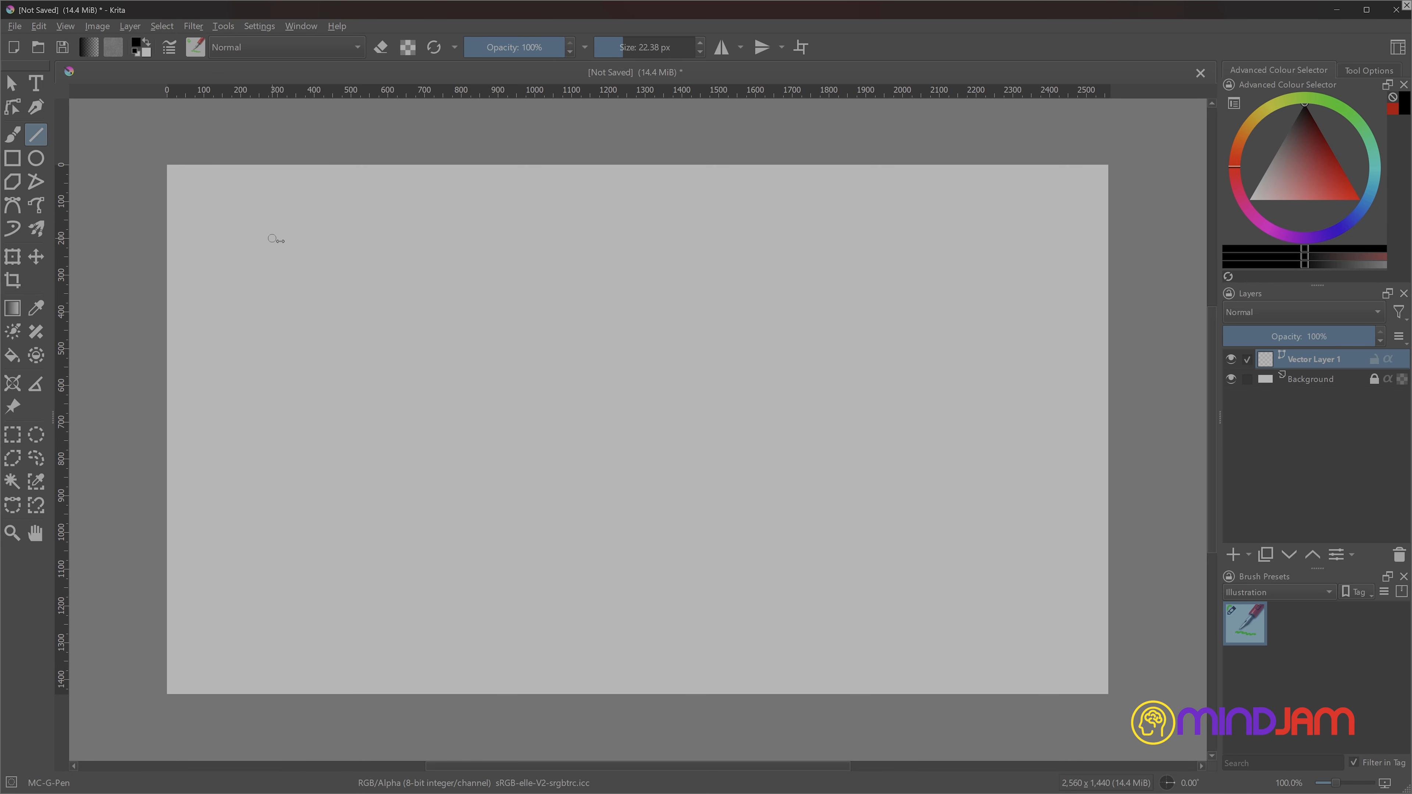
mouse_move(272, 238)
mouse_down()
mouse_move(712, 321)
mouse_move(879, 319)
mouse_up()
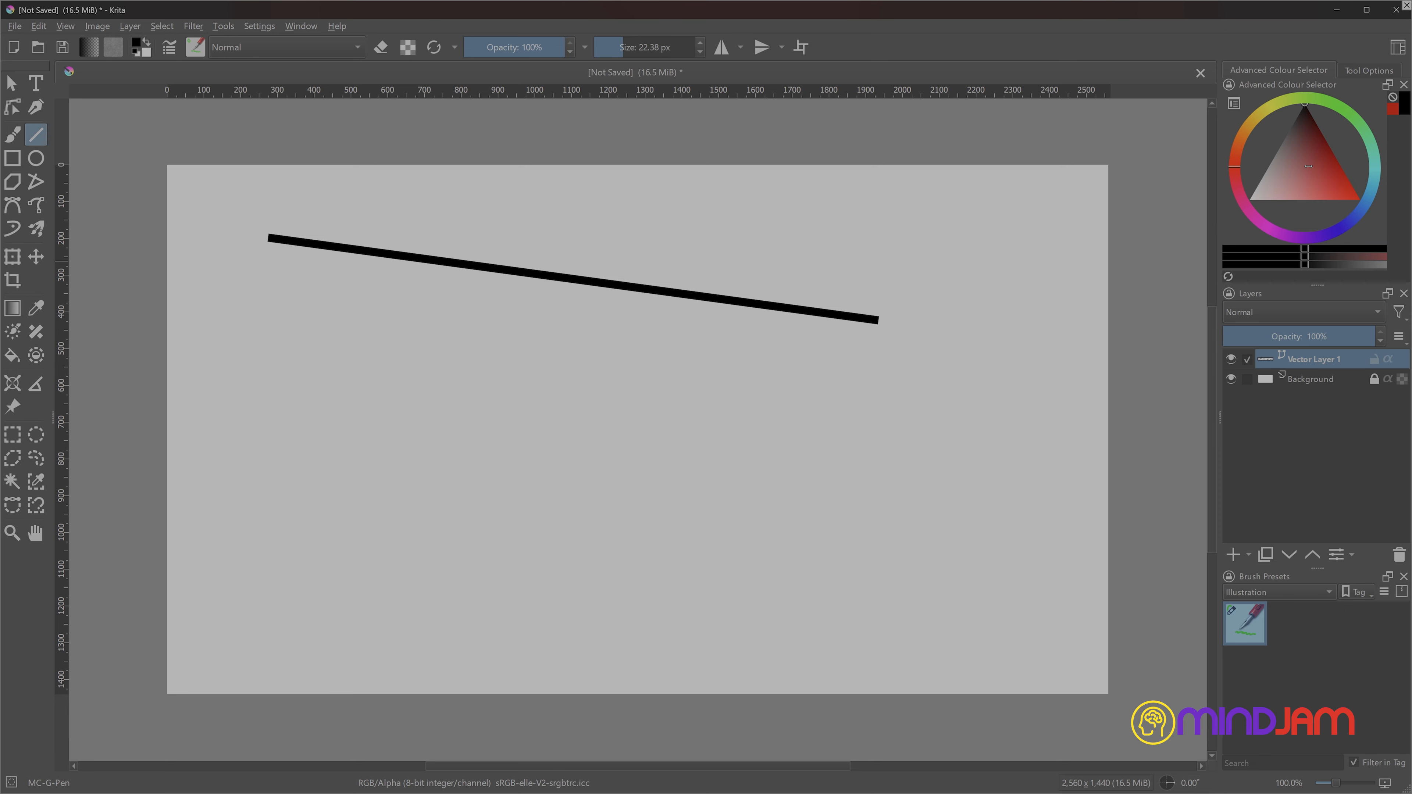
drag(380, 346, 478, 354)
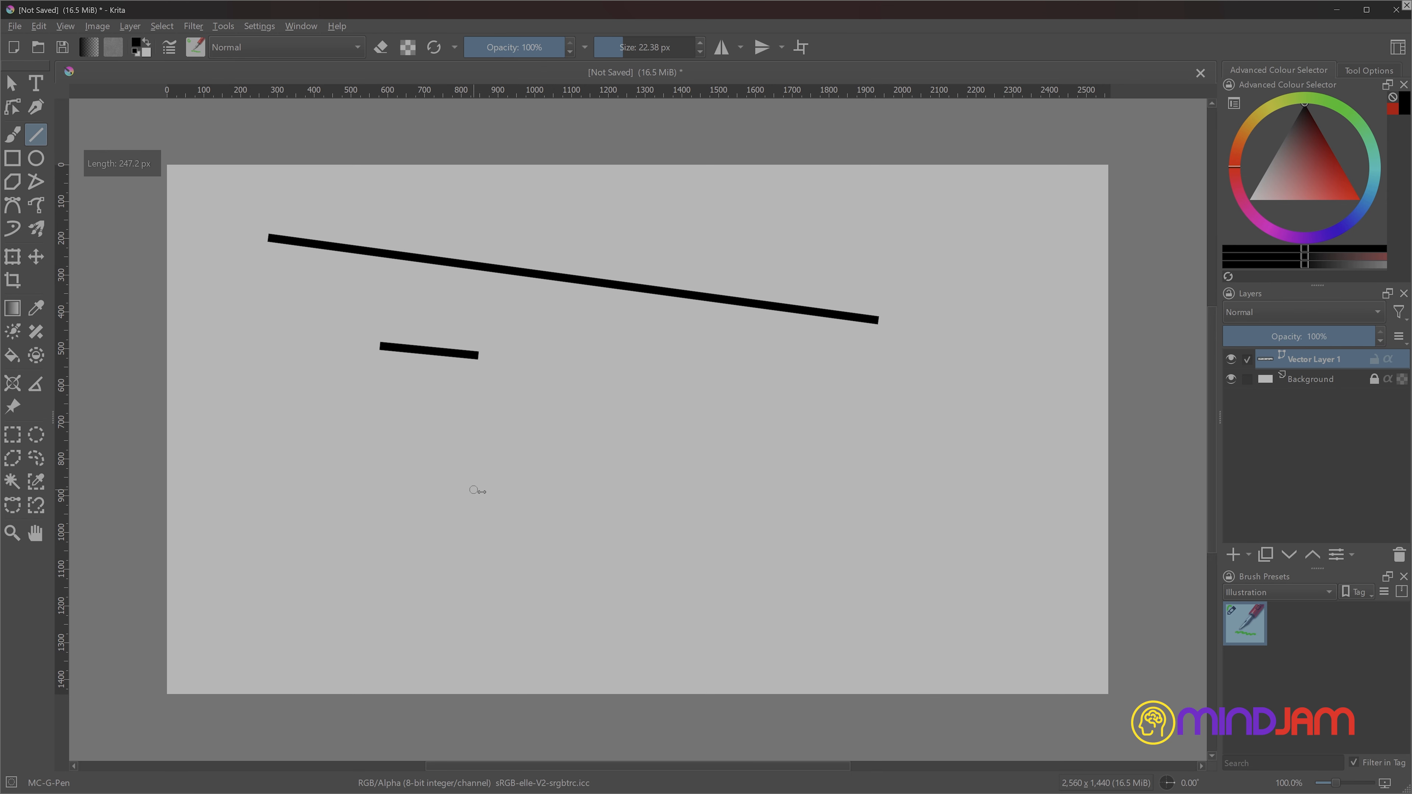
drag(472, 491, 594, 351)
drag(773, 372, 655, 498)
drag(514, 570, 616, 423)
drag(672, 564, 816, 519)
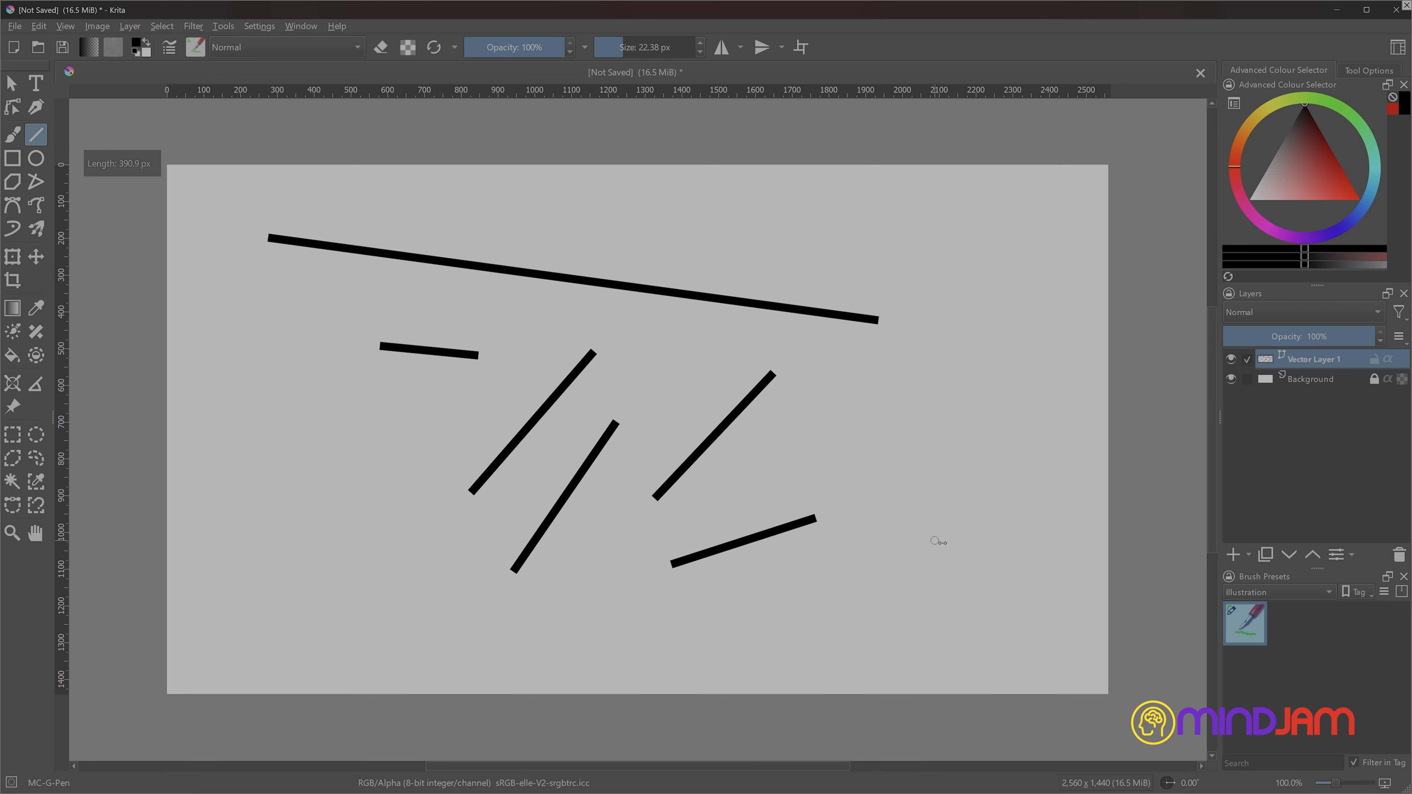
Undo all six black lines on the vector layer
key(ctrl+z)
key(ctrl+z)
key(ctrl+z)
key(ctrl+z)
key(ctrl+z)
key(ctrl+z)
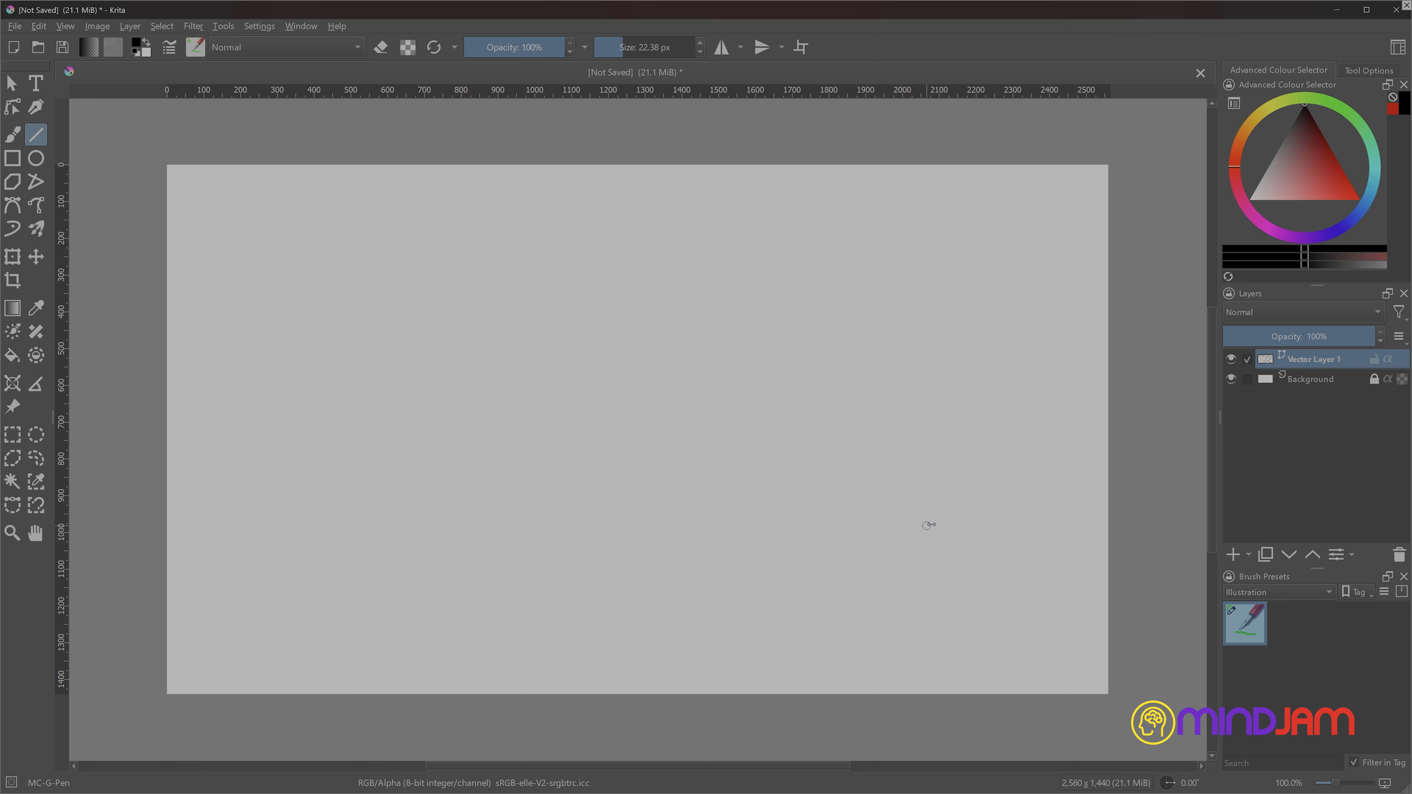
Draw a horizontal line across the middle of the canvas and bend it into a curve with the Edit Shapes tool
drag(411, 339, 962, 343)
click(20, 106)
click(512, 343)
drag(592, 341, 580, 412)
drag(811, 370, 806, 318)
mouse_move(743, 233)
mouse_down()
mouse_move(1072, 388)
mouse_move(661, 360)
mouse_move(1078, 276)
mouse_move(732, 305)
mouse_move(750, 226)
mouse_up()
drag(568, 491, 500, 540)
drag(413, 342, 489, 430)
Undo the curve edits and the horizontal line
key(ctrl+z)
key(ctrl+z)
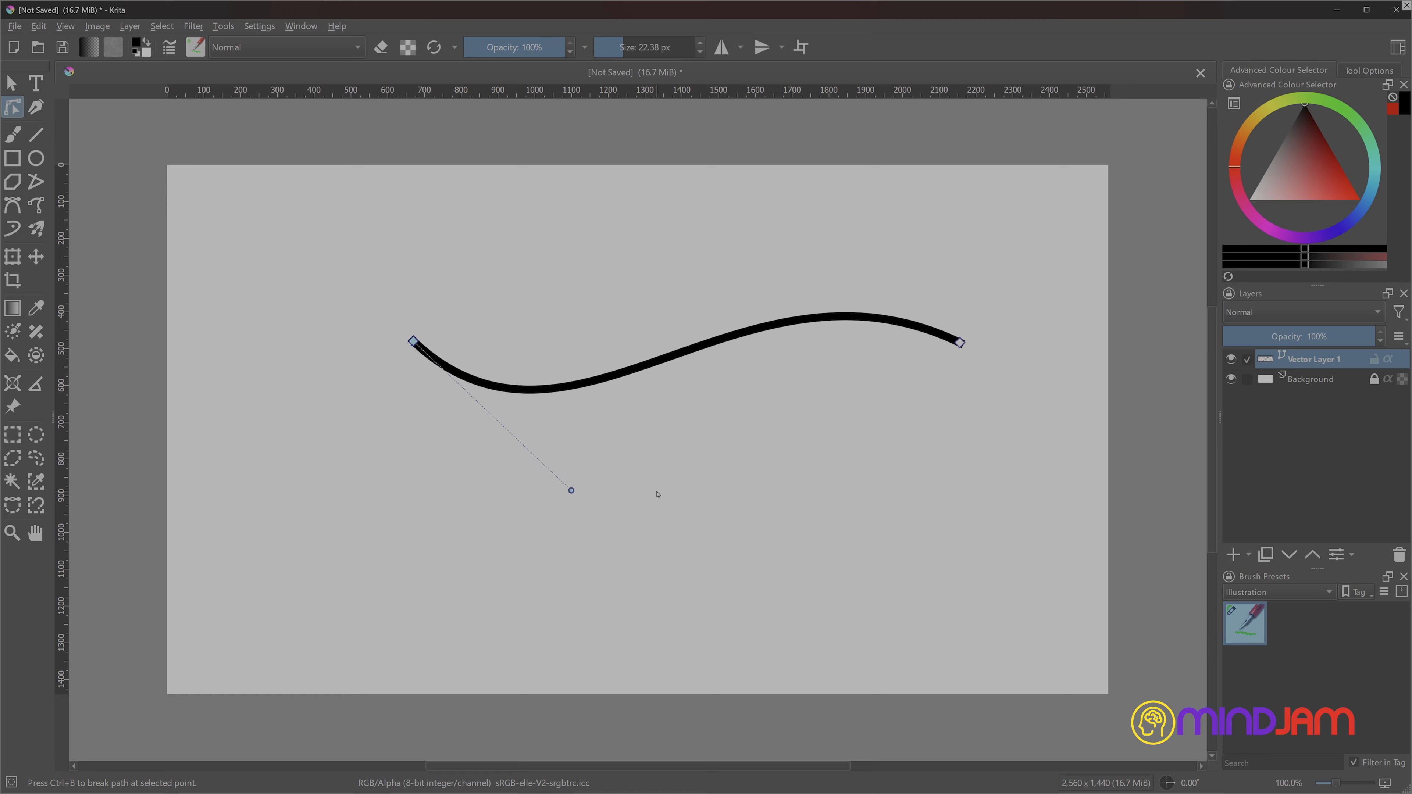
key(ctrl+z)
key(ctrl+z)
Fill the canvas with outlined rectangles, circles and a wide ellipse using the Rectangle and Ellipse tools
click(12, 158)
drag(223, 192, 473, 370)
click(36, 159)
mouse_move(552, 205)
mouse_down()
mouse_move(802, 391)
mouse_move(768, 418)
mouse_up()
mouse_move(222, 412)
mouse_down()
mouse_move(560, 656)
mouse_move(439, 630)
mouse_up()
mouse_move(609, 505)
mouse_down()
mouse_move(717, 622)
mouse_move(763, 586)
mouse_move(721, 565)
mouse_up()
drag(866, 278, 945, 562)
mouse_move(801, 246)
mouse_down()
mouse_move(882, 325)
mouse_move(861, 385)
mouse_move(866, 302)
mouse_move(924, 427)
mouse_up()
mouse_move(716, 482)
mouse_down()
mouse_move(797, 615)
mouse_move(1056, 631)
mouse_up()
Round the corners of the large upper-left rectangle and the square overlapping the large circle with the Edit Shapes tool
key(ctrl+r)
drag(178, 168, 1099, 677)
click(961, 343)
click(12, 107)
drag(196, 172, 1094, 688)
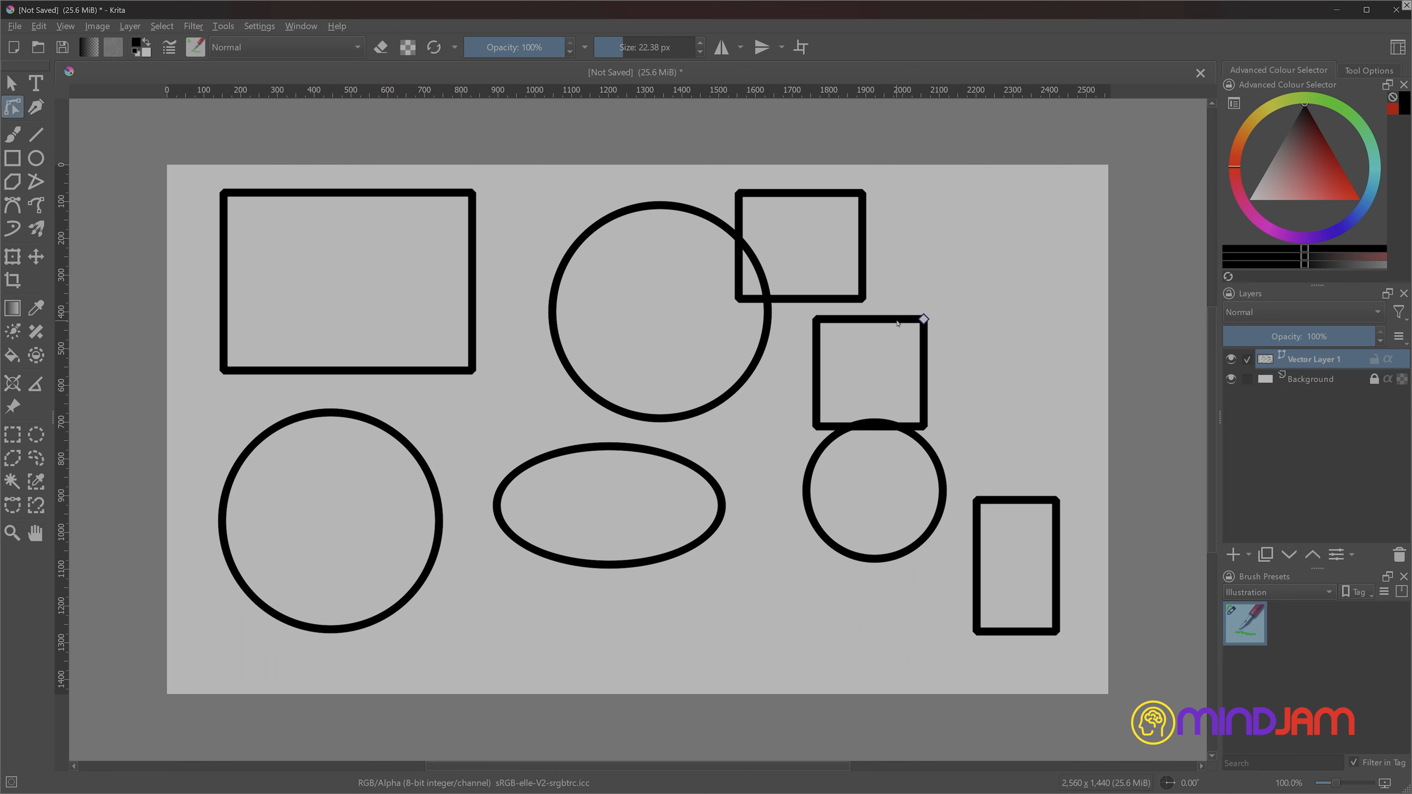
drag(472, 192, 419, 248)
drag(861, 195, 862, 223)
Open the large lower-left circle into an arc and reshape the wide ellipse by moving their handles
drag(439, 521, 305, 451)
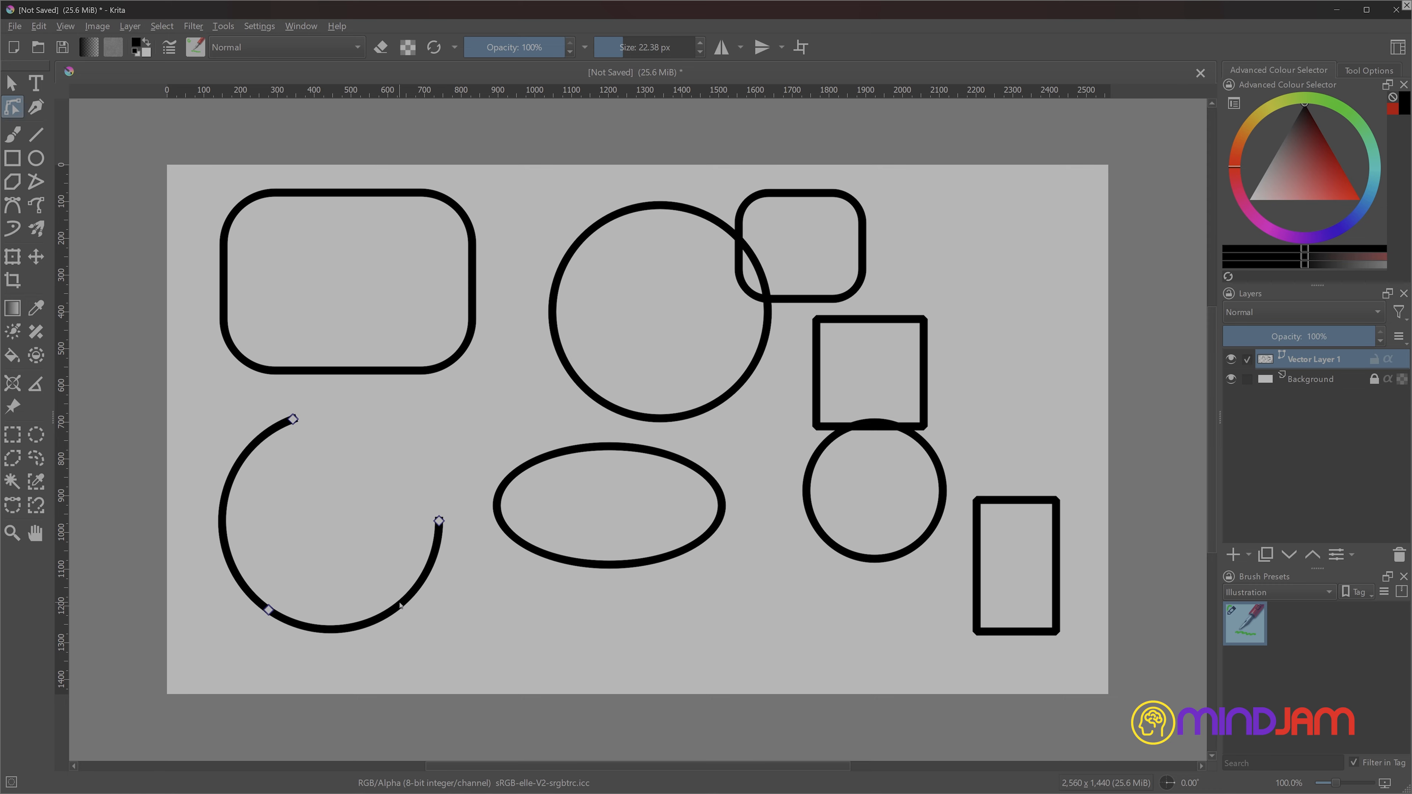
drag(439, 521, 225, 545)
drag(293, 419, 293, 623)
click(595, 470)
drag(721, 505, 514, 474)
drag(610, 569, 620, 523)
drag(721, 506, 609, 446)
Reshape the small circle on the right by its handles and round the corners of the narrow rectangle beside it
click(943, 477)
drag(943, 491, 884, 504)
mouse_move(854, 555)
mouse_down()
mouse_move(883, 558)
mouse_move(942, 481)
mouse_move(800, 458)
mouse_move(878, 563)
mouse_up()
drag(943, 490, 797, 499)
click(976, 526)
drag(1055, 500, 1029, 538)
click(923, 384)
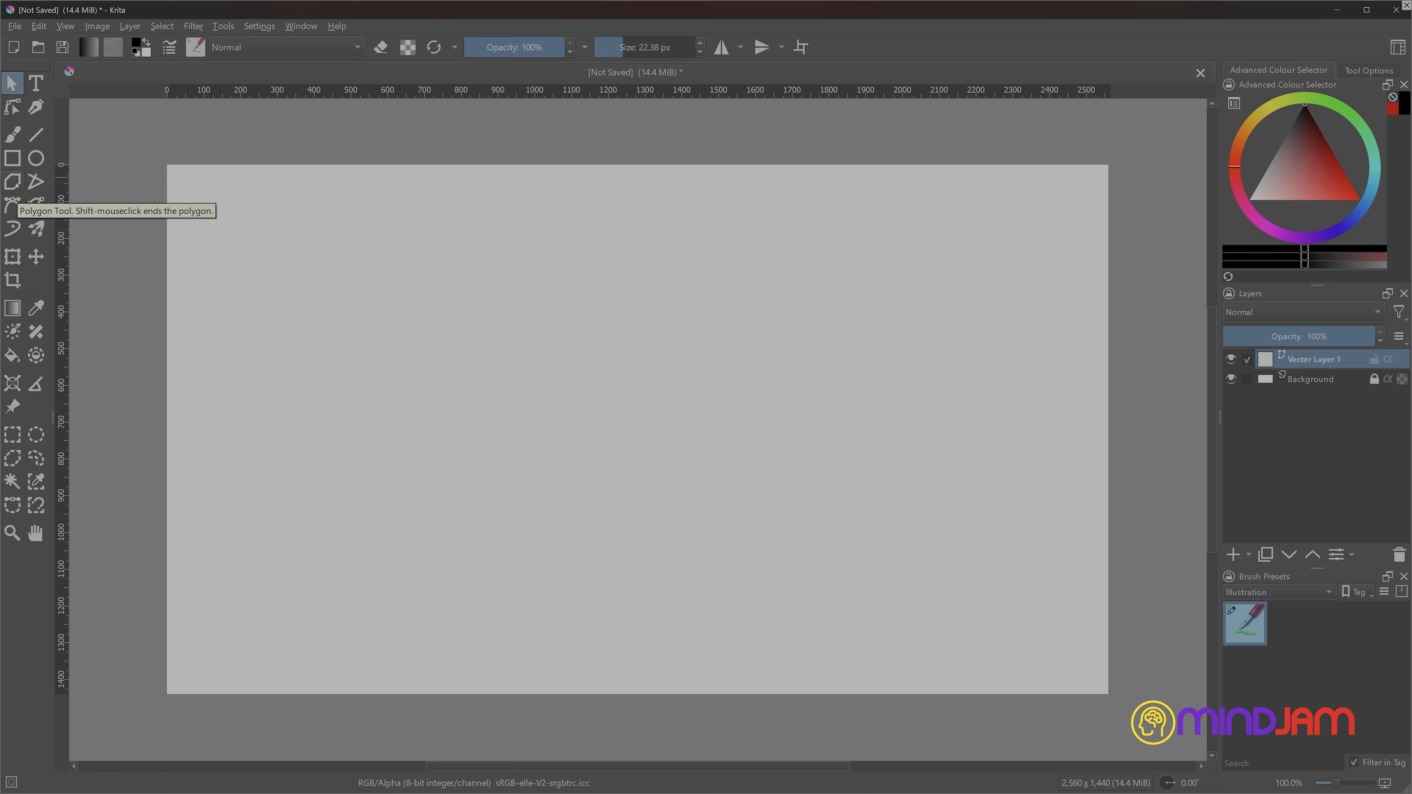
Draw a closed block letter H on the left side of the canvas with the Polygon tool
click(13, 182)
click(246, 237)
click(243, 605)
click(300, 606)
click(303, 457)
click(411, 457)
click(407, 612)
click(480, 612)
click(479, 221)
click(408, 226)
click(407, 380)
click(292, 388)
click(291, 235)
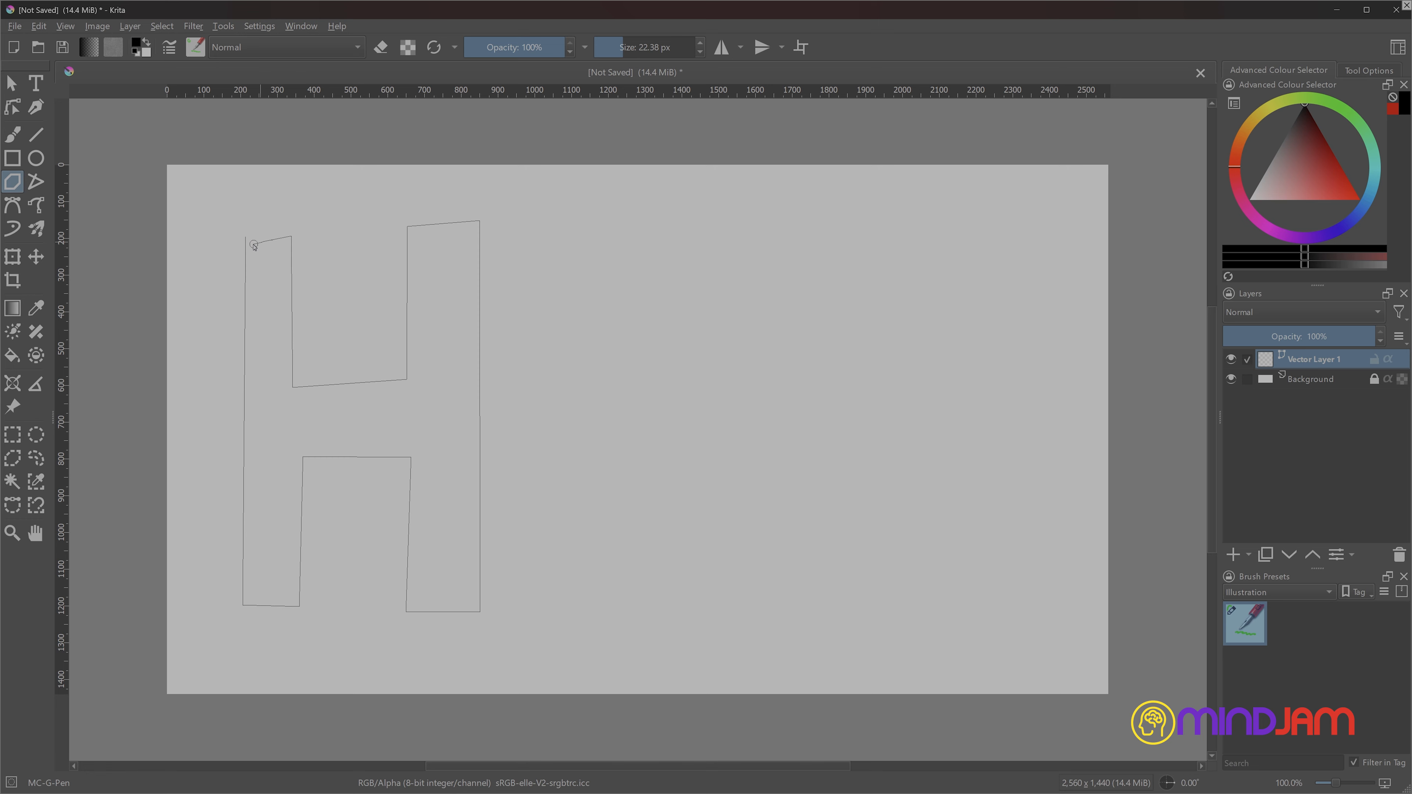
click(245, 236)
Draw a closed block letter I with top and bottom serifs to the right of the H
click(537, 223)
click(537, 268)
click(604, 266)
click(604, 586)
click(546, 583)
click(543, 627)
click(736, 629)
click(734, 588)
click(651, 585)
click(638, 267)
click(725, 264)
double_click(727, 218)
Draw a closed double-edged angular spiral polygon to the right of the letter I
click(770, 491)
click(897, 413)
click(861, 273)
click(755, 319)
click(762, 399)
click(826, 405)
click(842, 352)
click(816, 312)
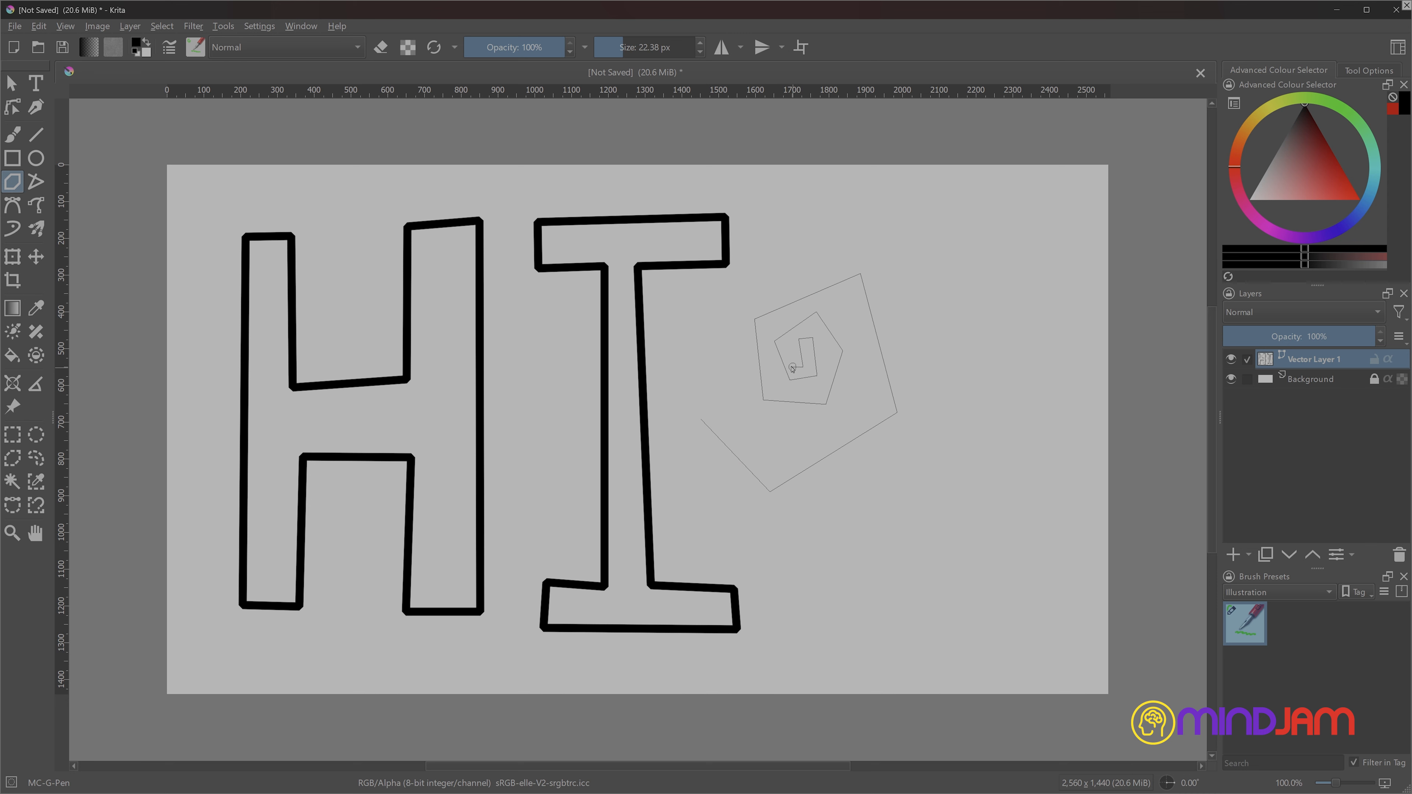
click(767, 326)
click(856, 286)
click(884, 408)
click(776, 473)
click(715, 408)
click(701, 419)
Draw a closed angular, branching polygon outline in the canvas's lower-right area, below and to the right of the spiral
click(890, 569)
click(984, 421)
click(1002, 445)
click(1023, 410)
click(1055, 483)
click(1036, 580)
click(814, 616)
click(961, 531)
click(924, 565)
click(882, 604)
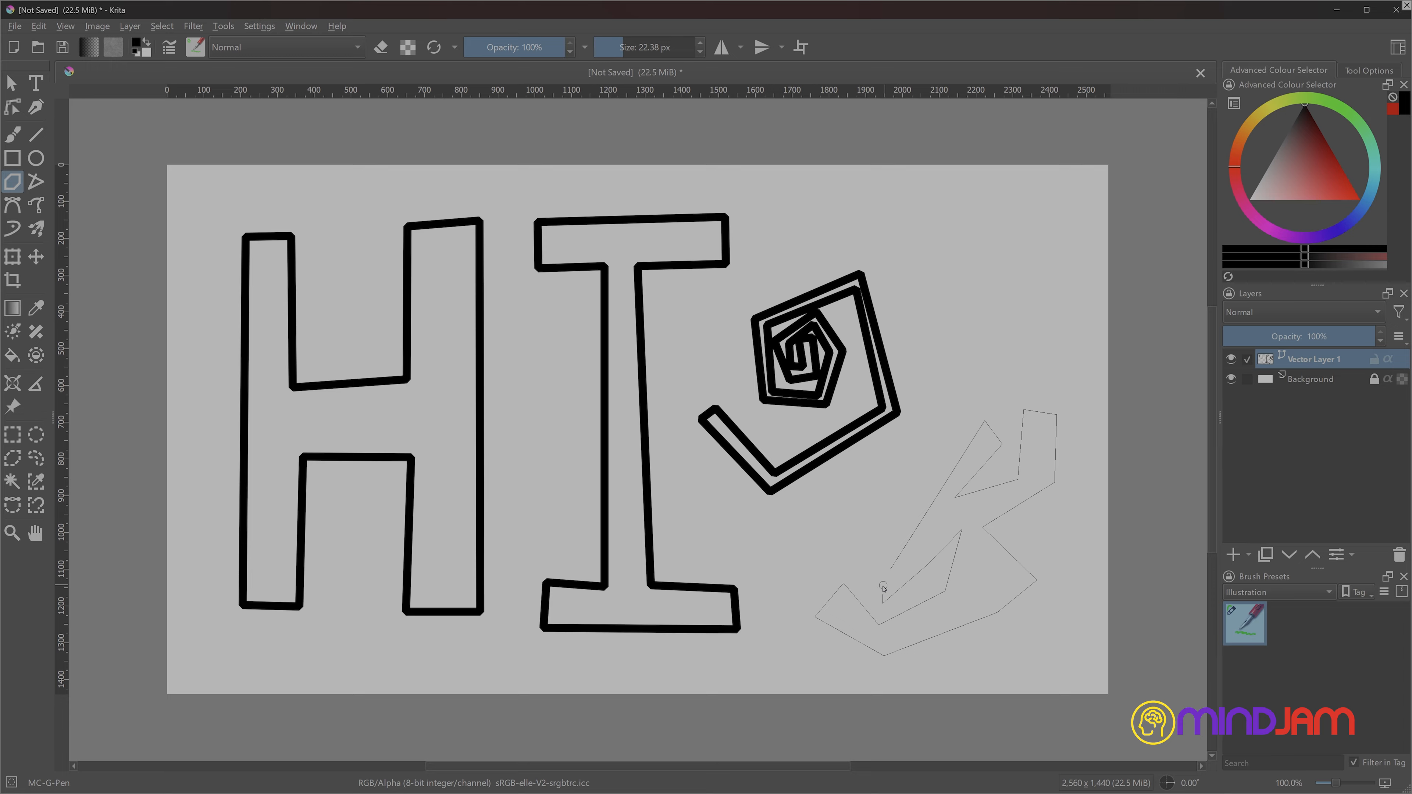
click(890, 569)
Start another polygon in the empty upper-right area of the canvas, to the right of the spiral
click(1049, 291)
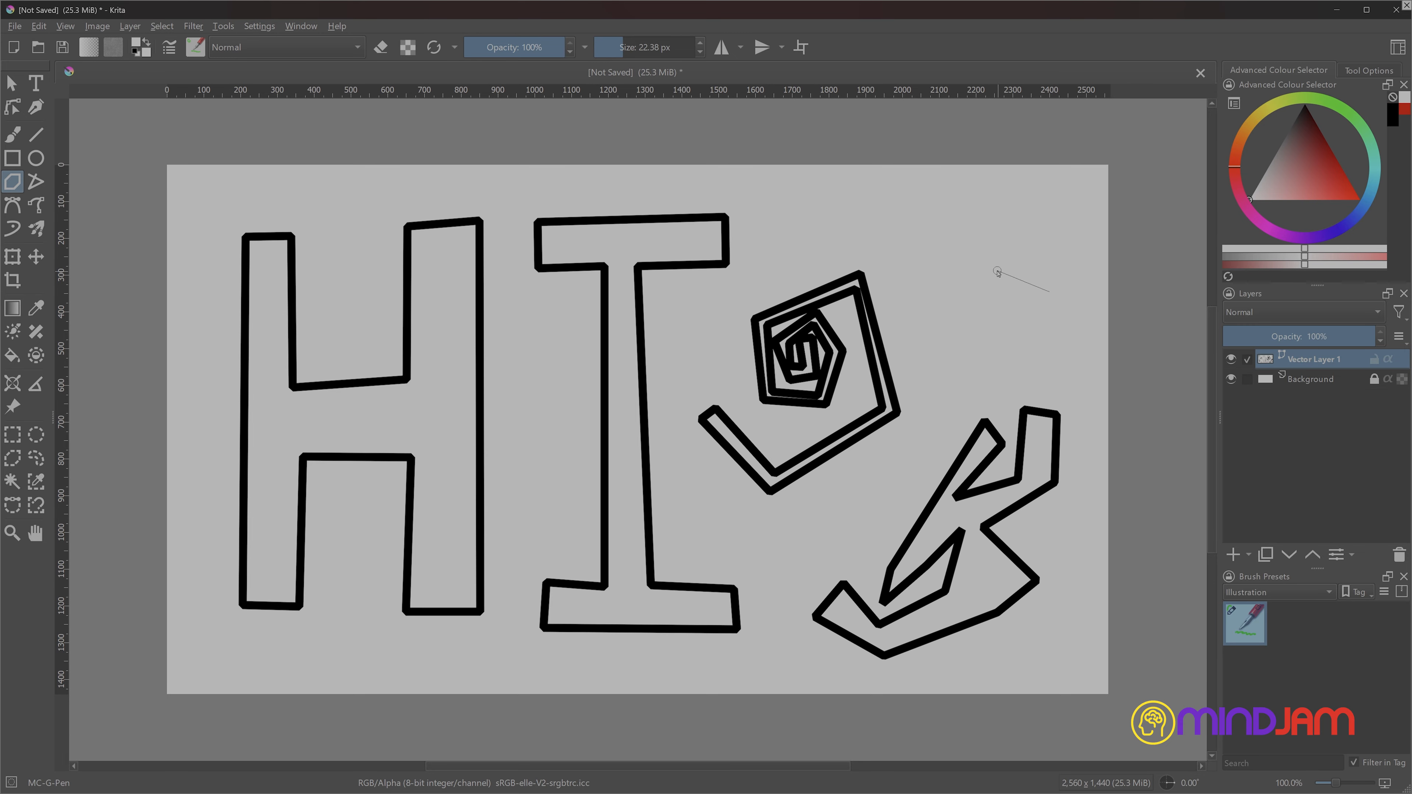